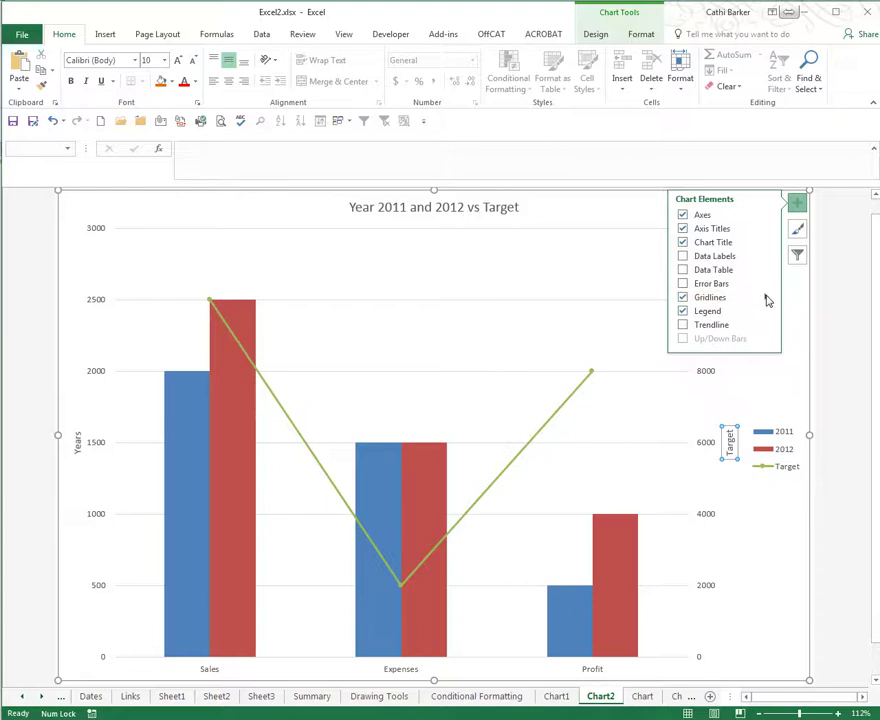
Step: Add primary minor horizontal gridlines to the Year 2011 and 2012 vs Target chart and remove its legend
{"action": "left_click", "coordinate": [767, 300]}
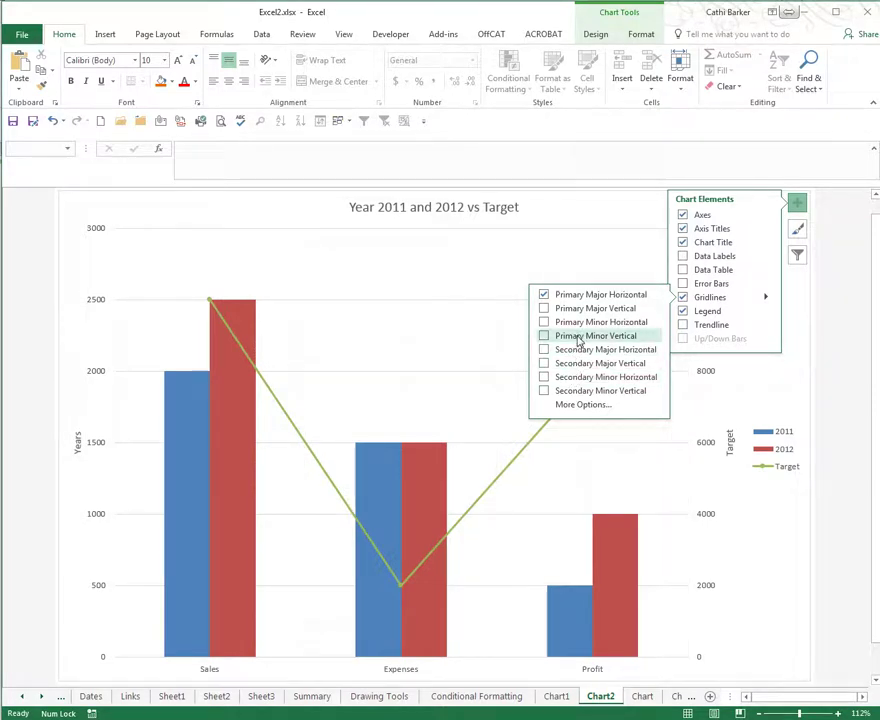
{"action": "left_click", "coordinate": [544, 323]}
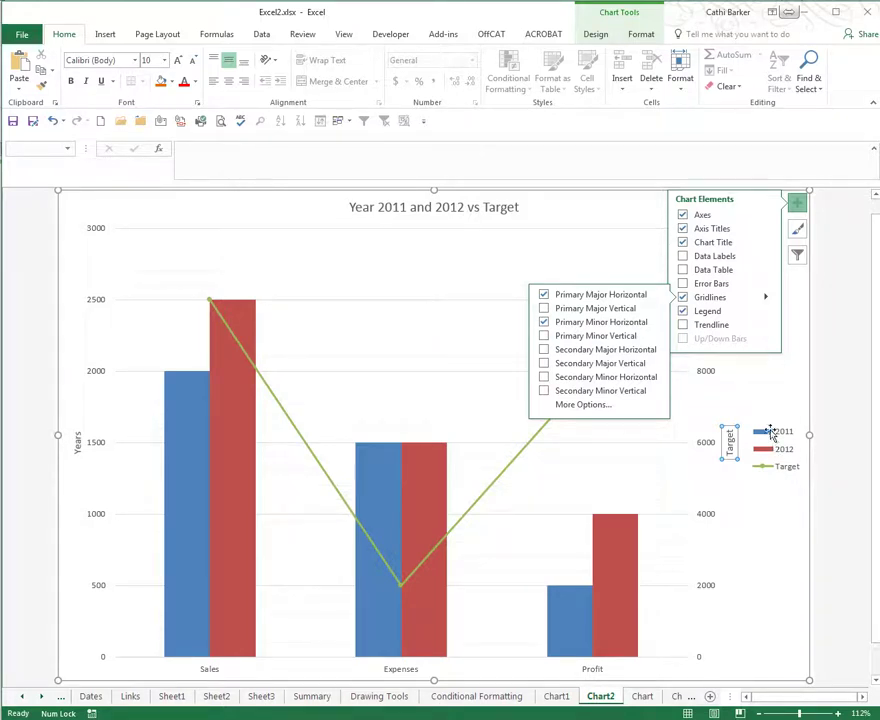
{"action": "left_click", "coordinate": [767, 313]}
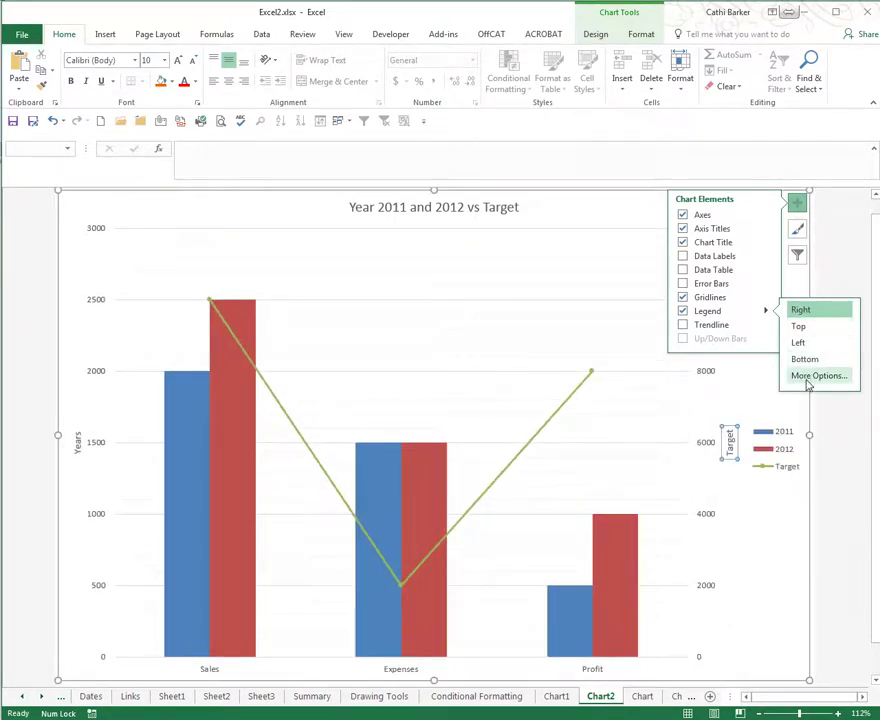
{"action": "left_click", "coordinate": [683, 312]}
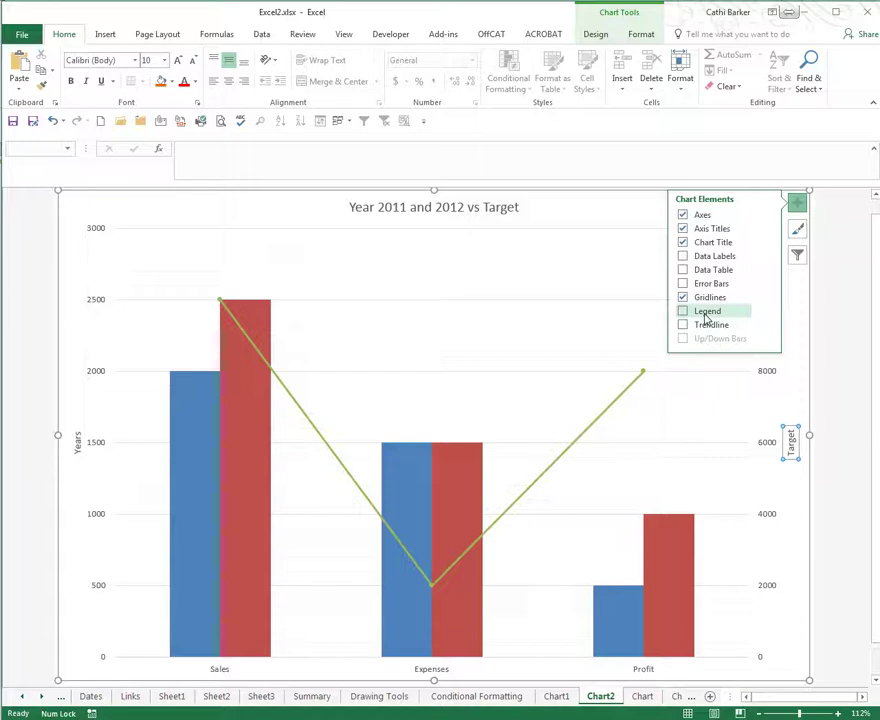
Step: Place data labels above the Target line's points and add a data table with legend keys
{"action": "left_click", "coordinate": [314, 428]}
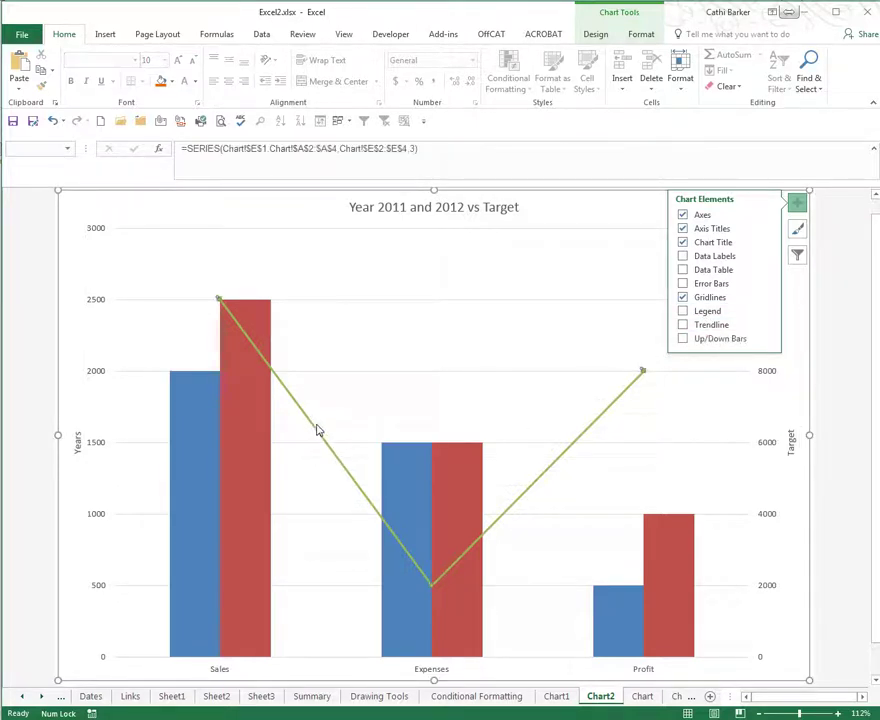
{"action": "left_click", "coordinate": [767, 258]}
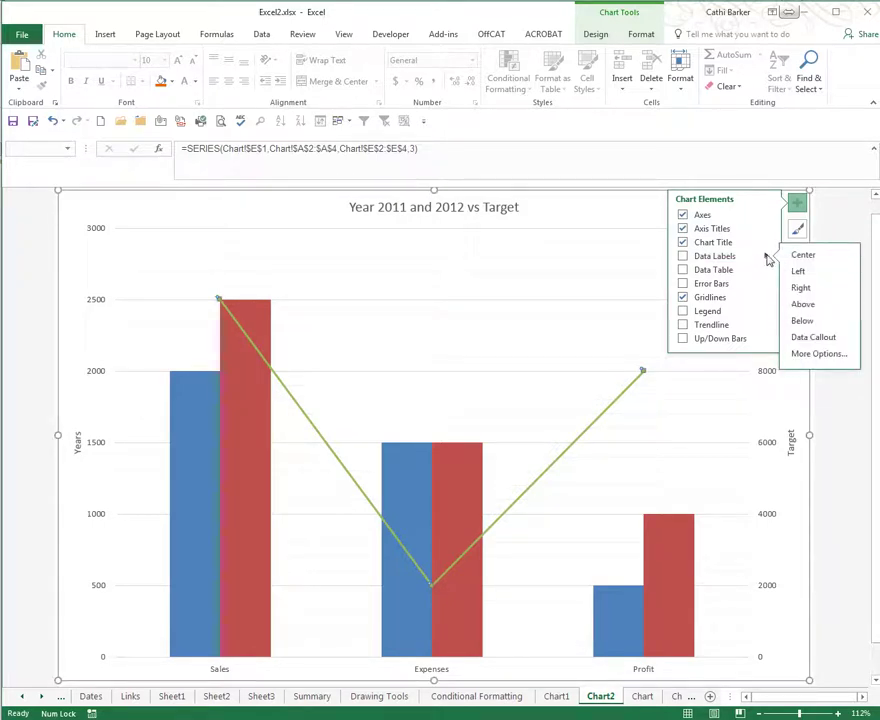
{"action": "left_click", "coordinate": [804, 304]}
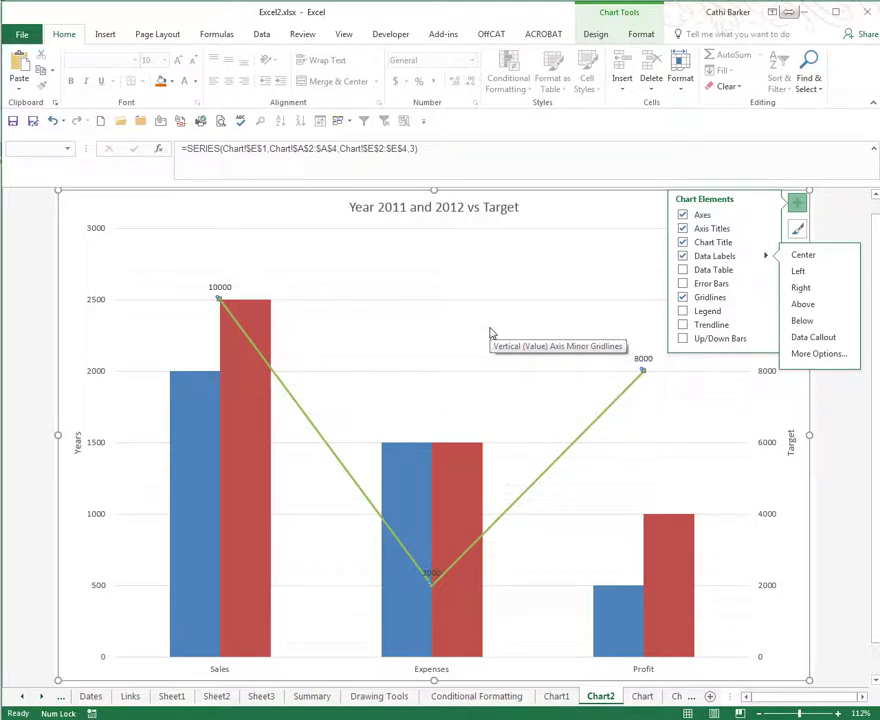
{"action": "left_click", "coordinate": [768, 275]}
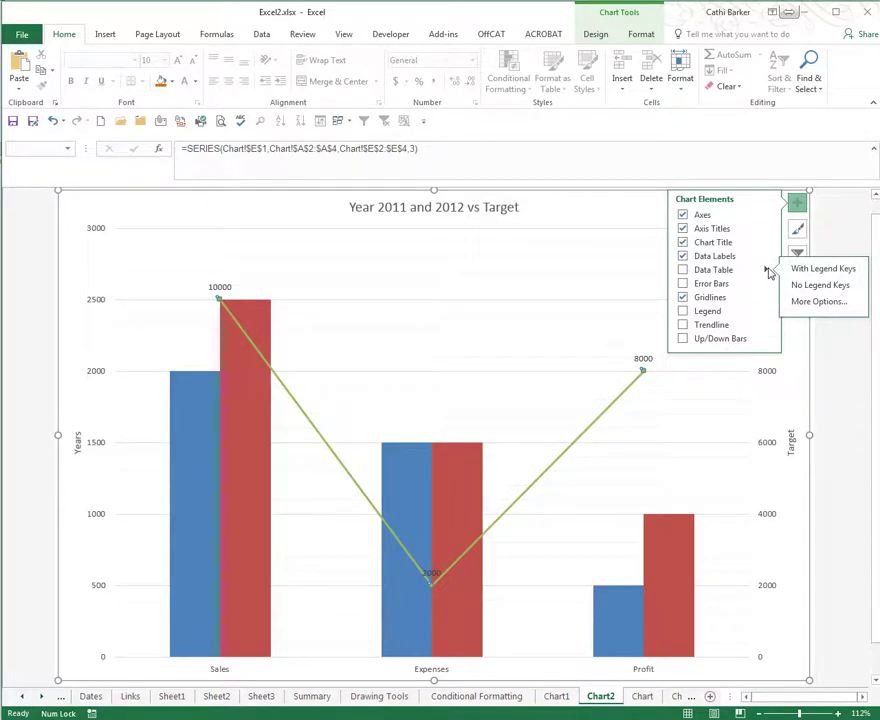
{"action": "left_click", "coordinate": [818, 270]}
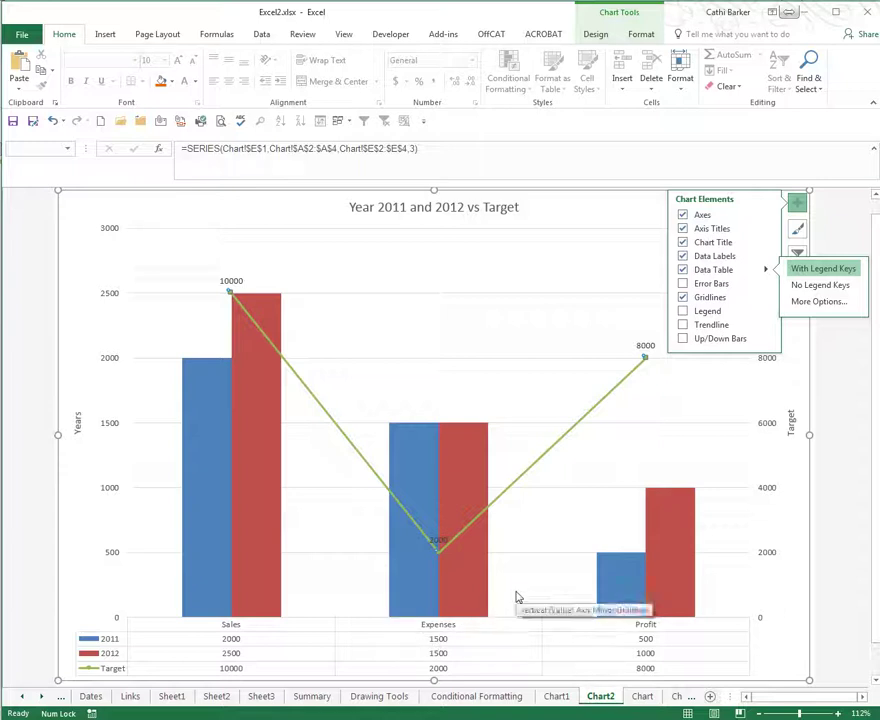
Step: On the Chart1 sheet, add a linear trendline to the Profit series with its formatting options open
{"action": "left_click", "coordinate": [563, 699]}
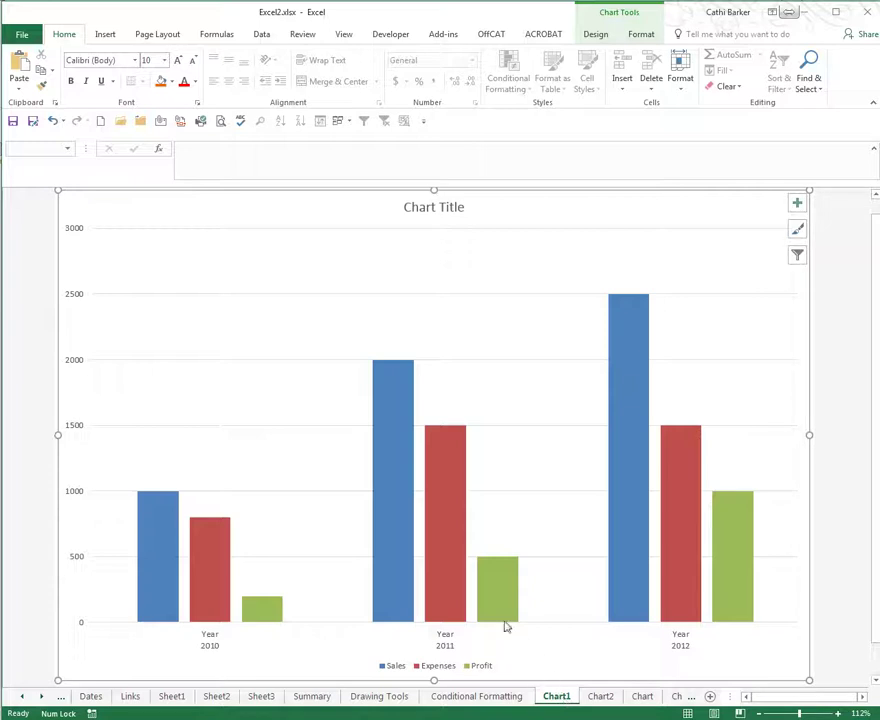
{"action": "left_click", "coordinate": [266, 612]}
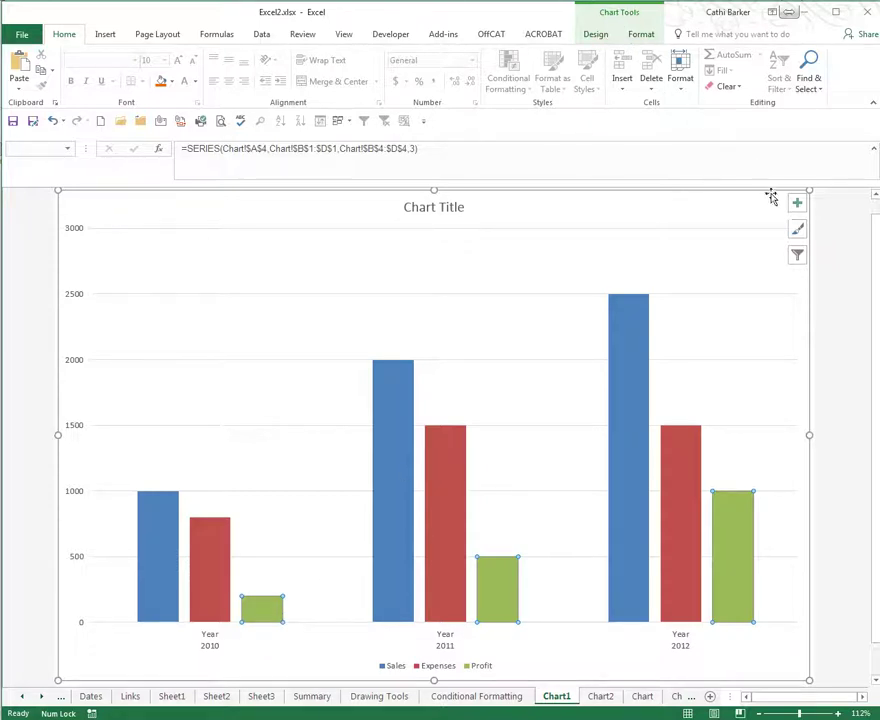
{"action": "left_click", "coordinate": [798, 204]}
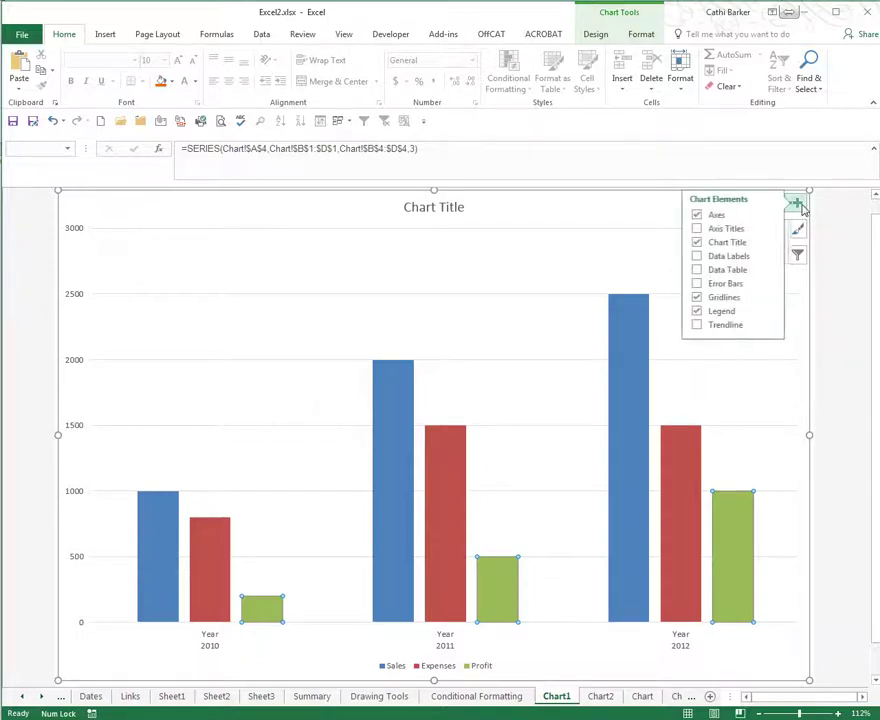
{"action": "left_click", "coordinate": [766, 326]}
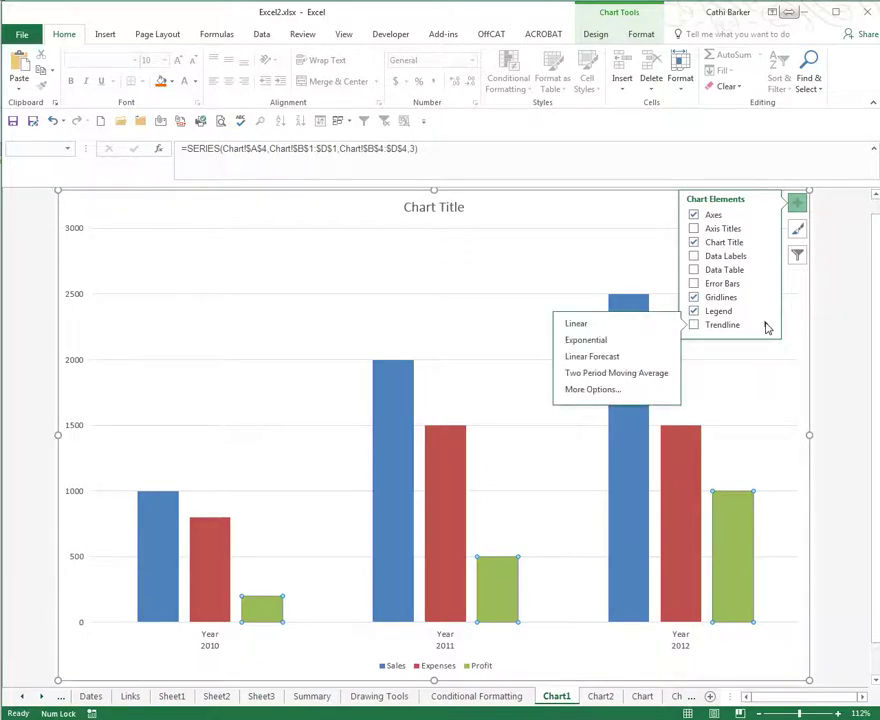
{"action": "left_click", "coordinate": [603, 392]}
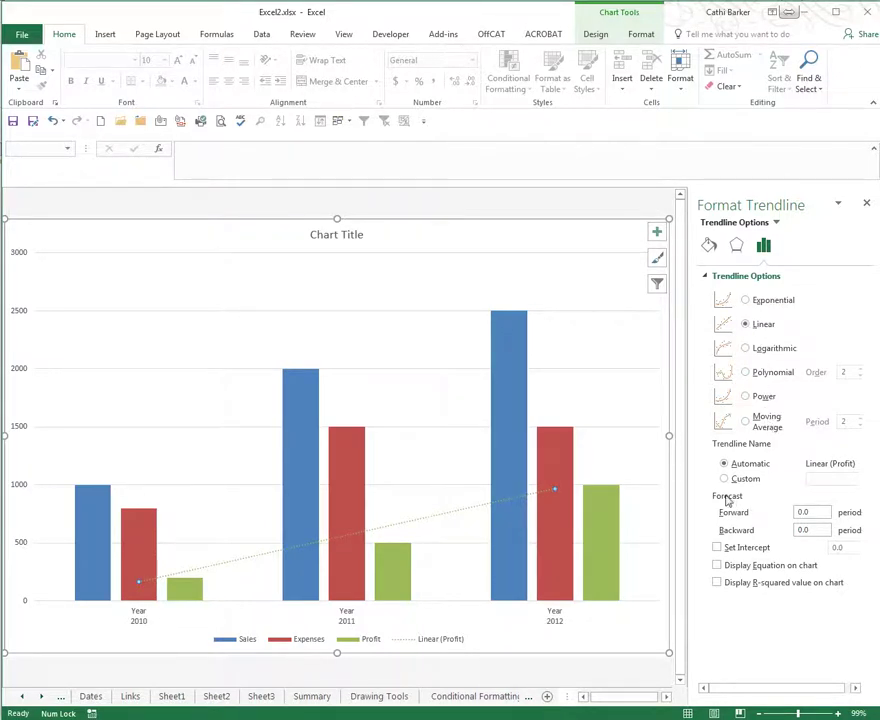
Step: Forecast the Profit trendline 3 periods forward and display its equation on the chart
{"action": "left_click", "coordinate": [763, 514]}
{"action": "type", "text": "3"}
{"action": "left_click", "coordinate": [729, 566]}
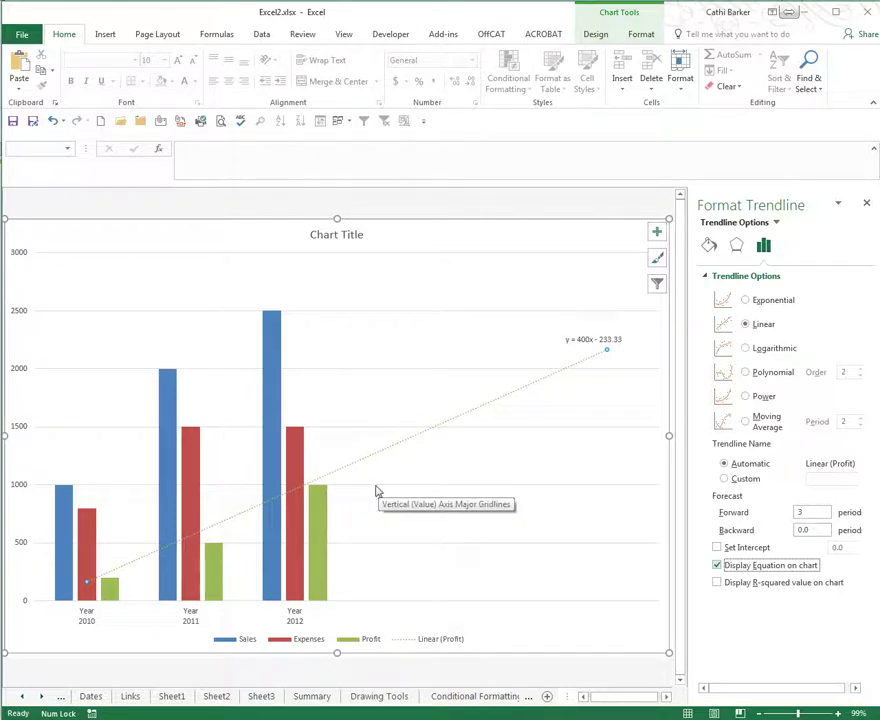
{"action": "left_click", "coordinate": [869, 204]}
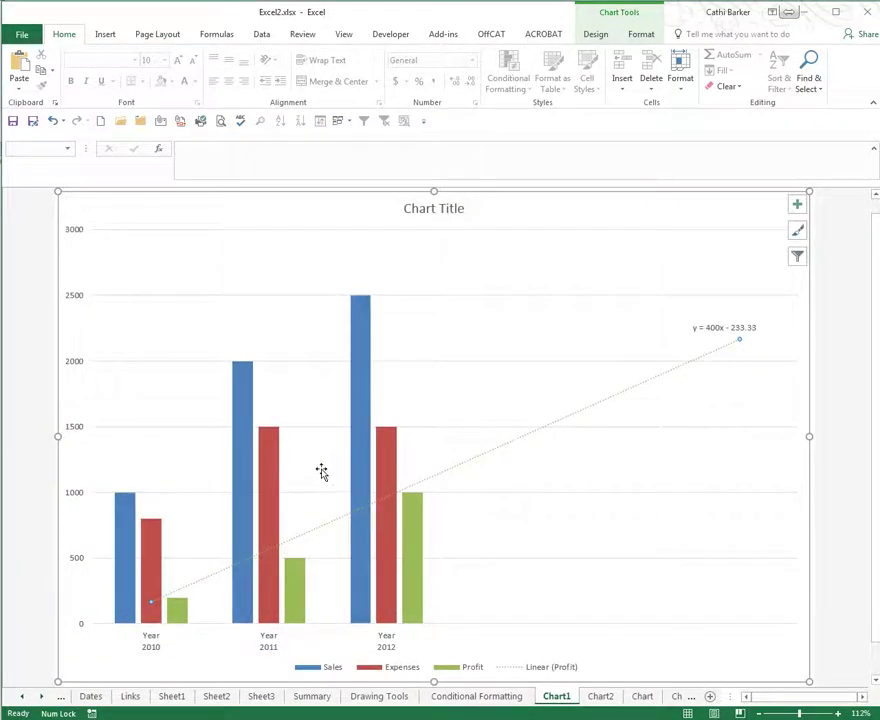
Step: Add vertical error bars to the Expenses series with their formatting options open
{"action": "mouse_move", "coordinate": [273, 459]}
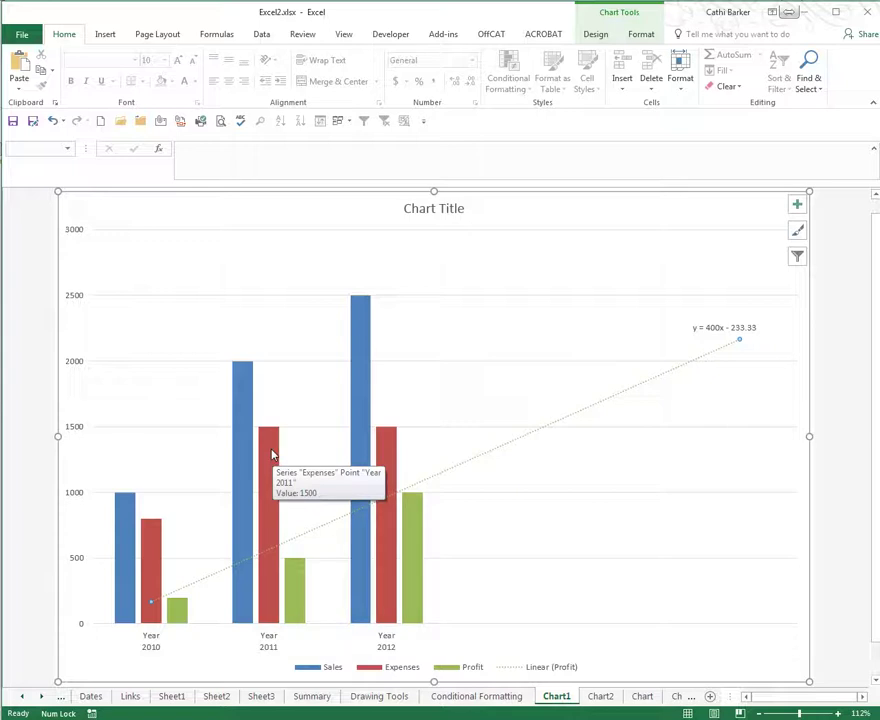
{"action": "left_click", "coordinate": [272, 455]}
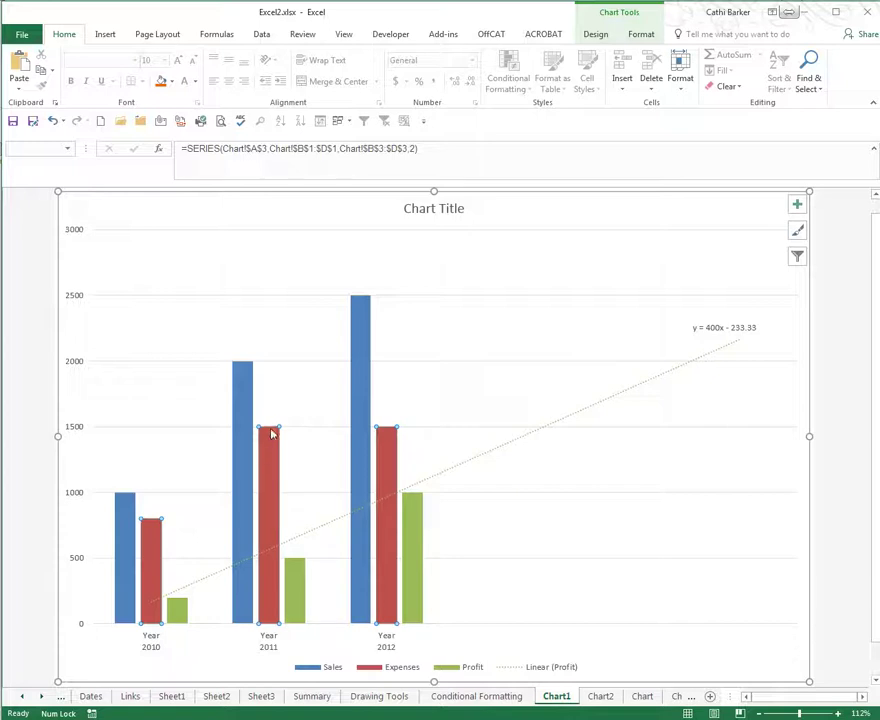
{"action": "mouse_move", "coordinate": [272, 455]}
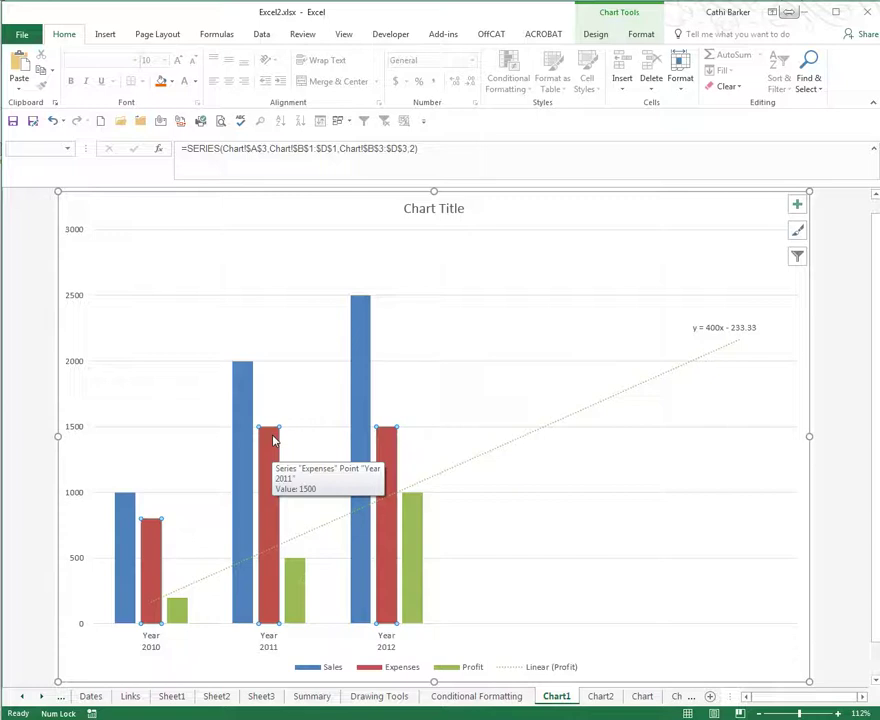
{"action": "left_click", "coordinate": [798, 206]}
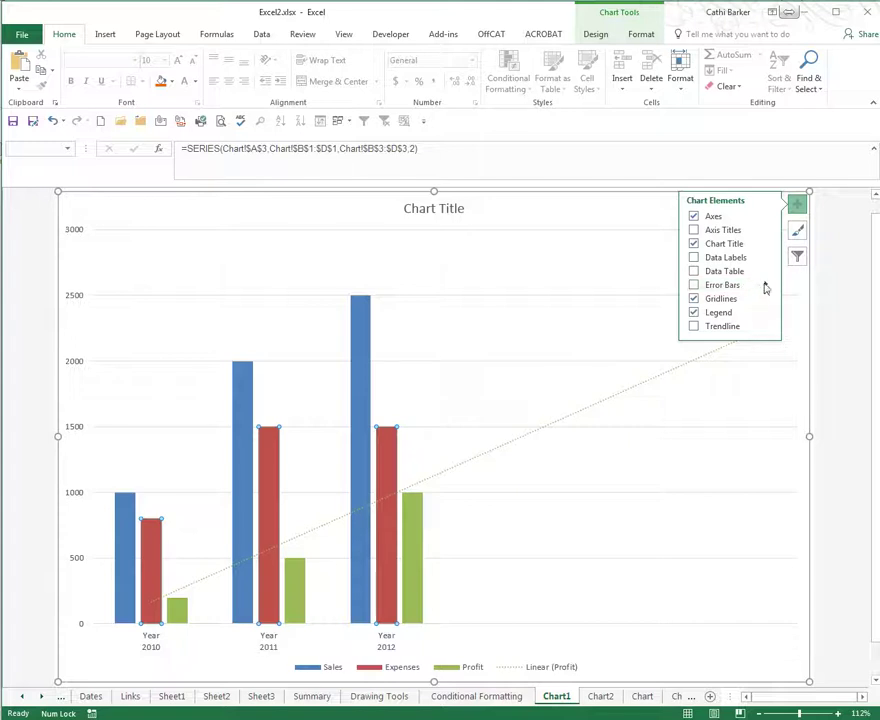
{"action": "mouse_move", "coordinate": [767, 288]}
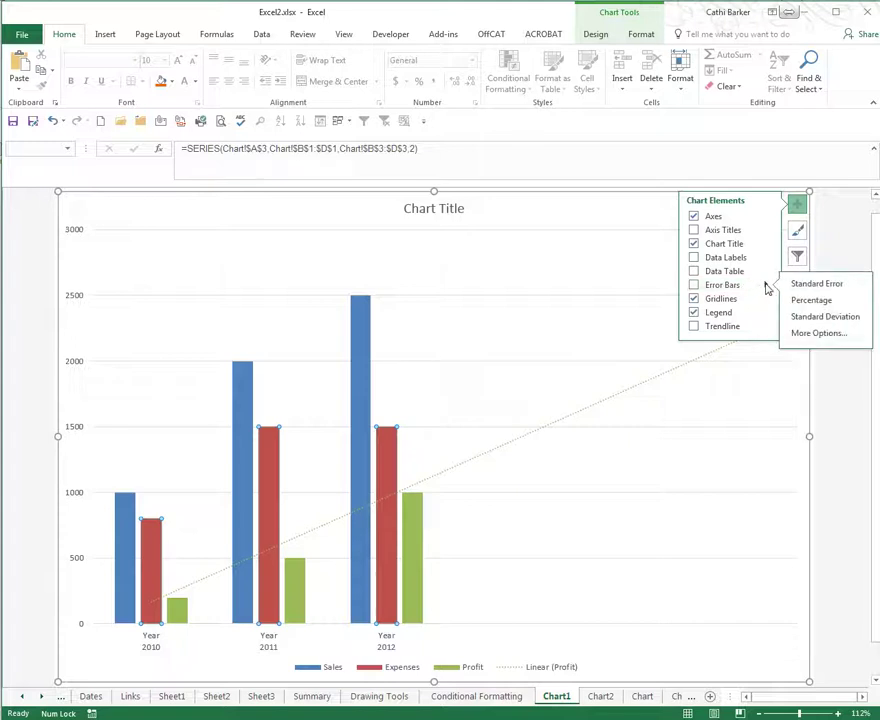
{"action": "left_click", "coordinate": [812, 336]}
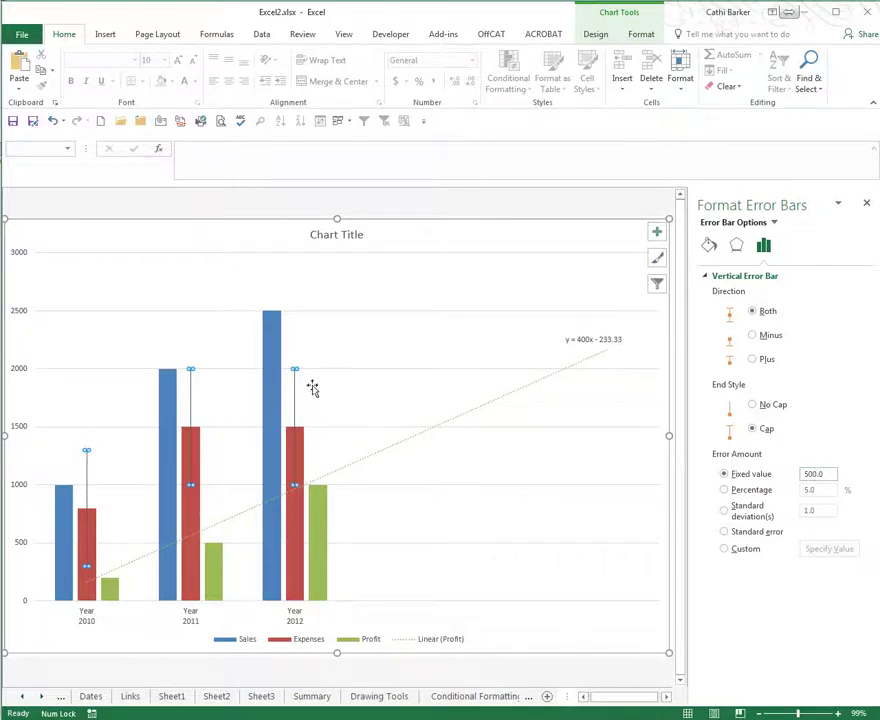
Step: Try the percentage, standard deviation and custom error amounts on the Expenses error bars
{"action": "left_click", "coordinate": [724, 490]}
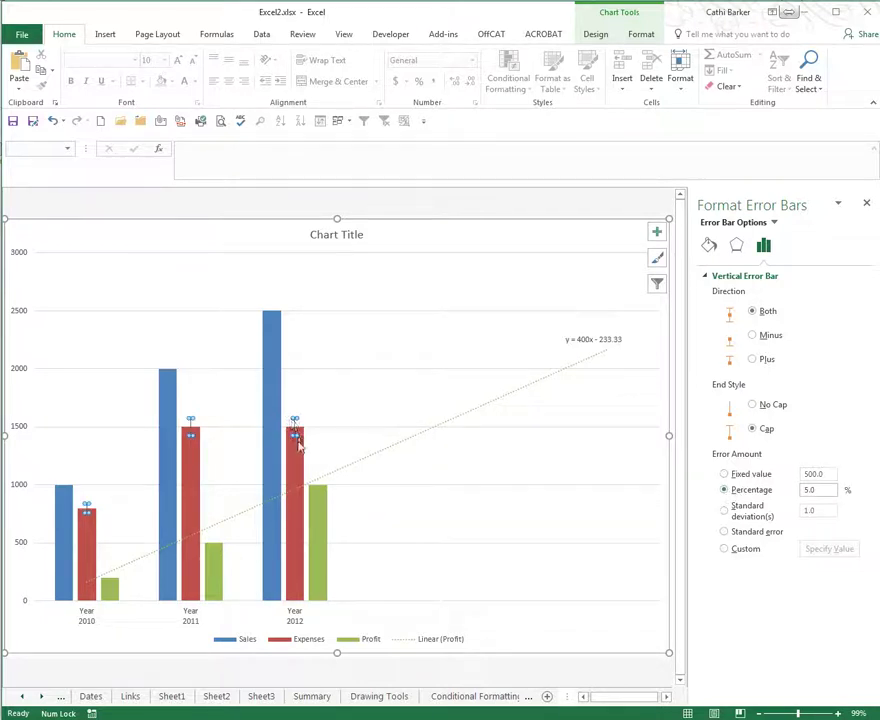
{"action": "left_click", "coordinate": [725, 511]}
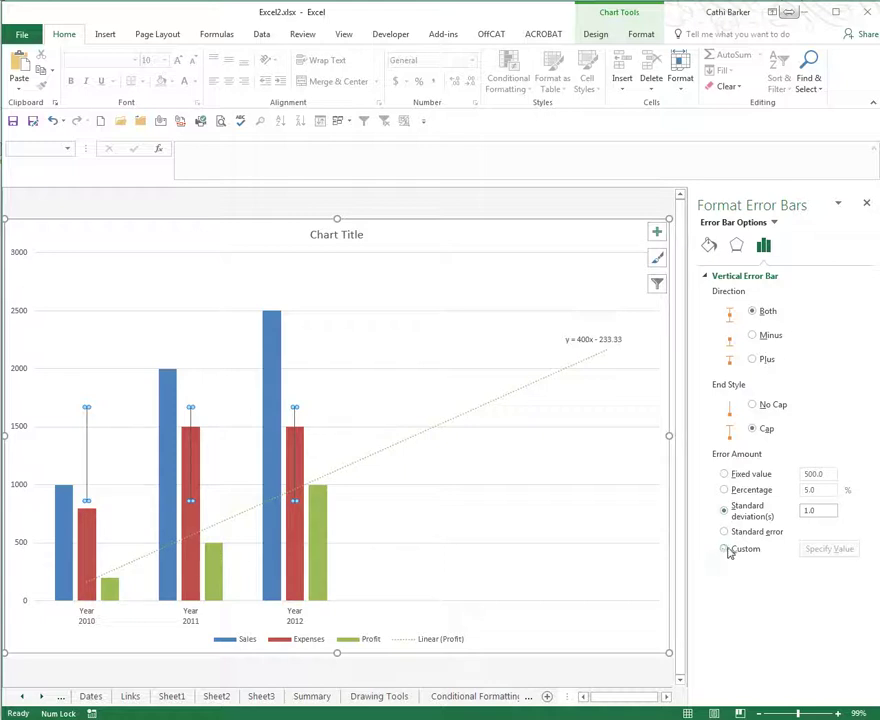
{"action": "left_click", "coordinate": [724, 550]}
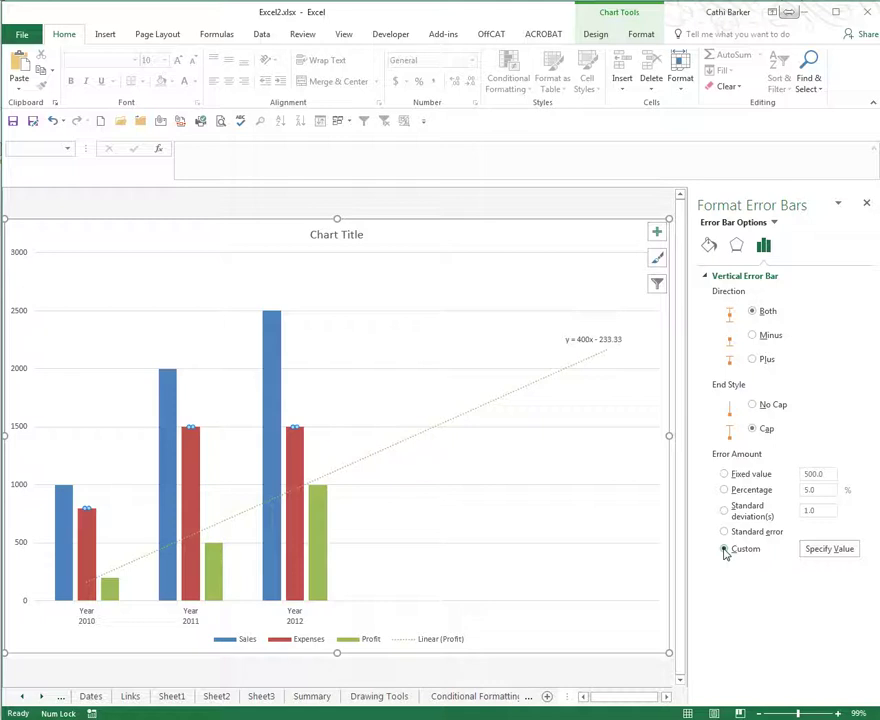
Step: Set the Expenses error bars to a fixed value of 300 and close the formatting options
{"action": "left_click", "coordinate": [724, 475]}
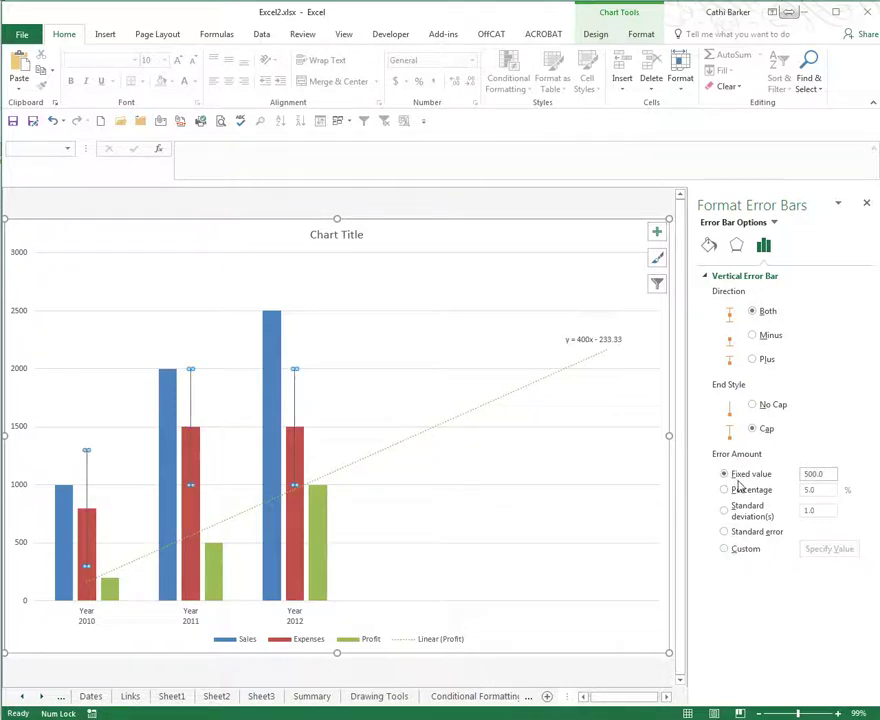
{"action": "left_click_drag", "start_coordinate": [831, 474], "coordinate": [767, 478]}
{"action": "type", "text": "300"}
{"action": "key", "text": "Return"}
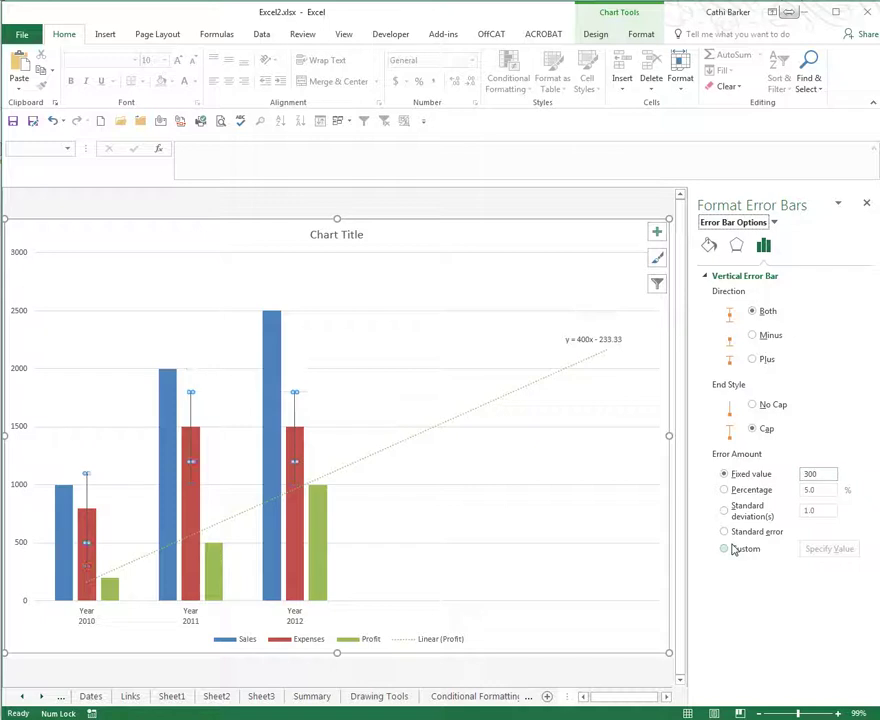
{"action": "left_click", "coordinate": [332, 409]}
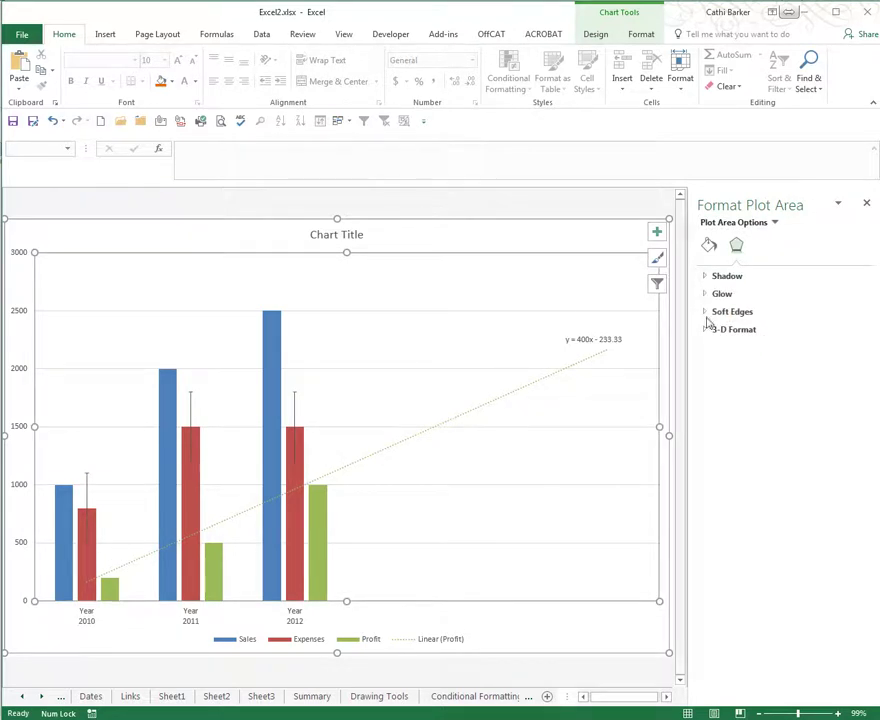
{"action": "left_click", "coordinate": [866, 203]}
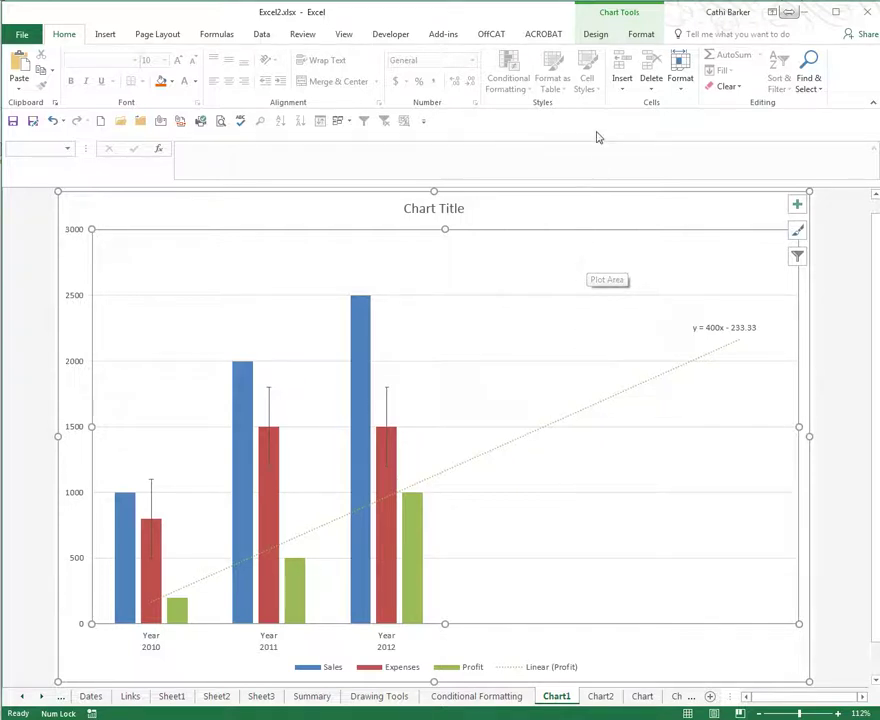
Step: Move the chart as an object into the Chart sheet and position it just below the data range
{"action": "left_click", "coordinate": [597, 35]}
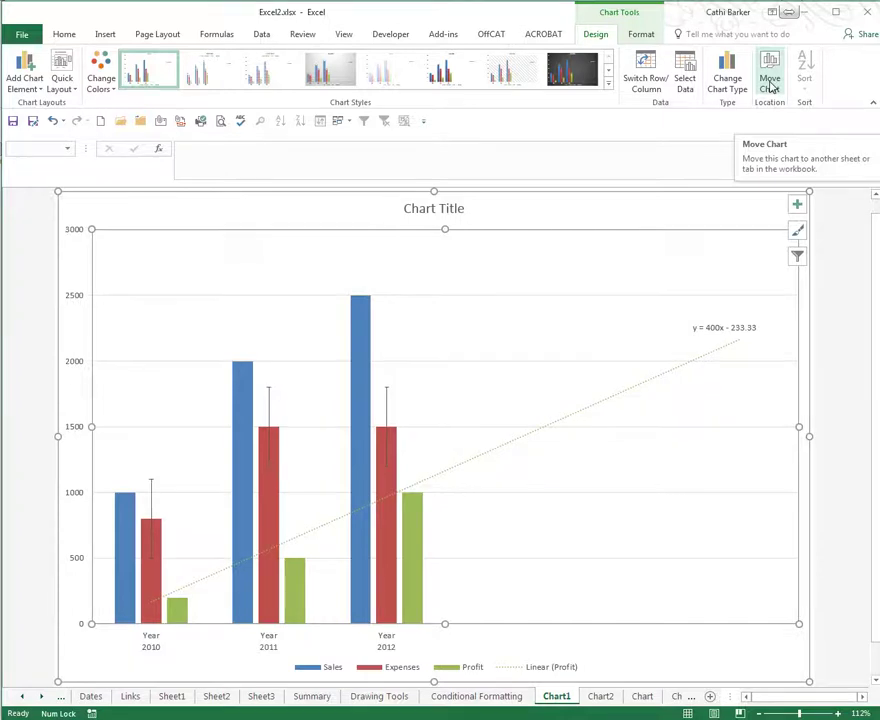
{"action": "left_click", "coordinate": [770, 84]}
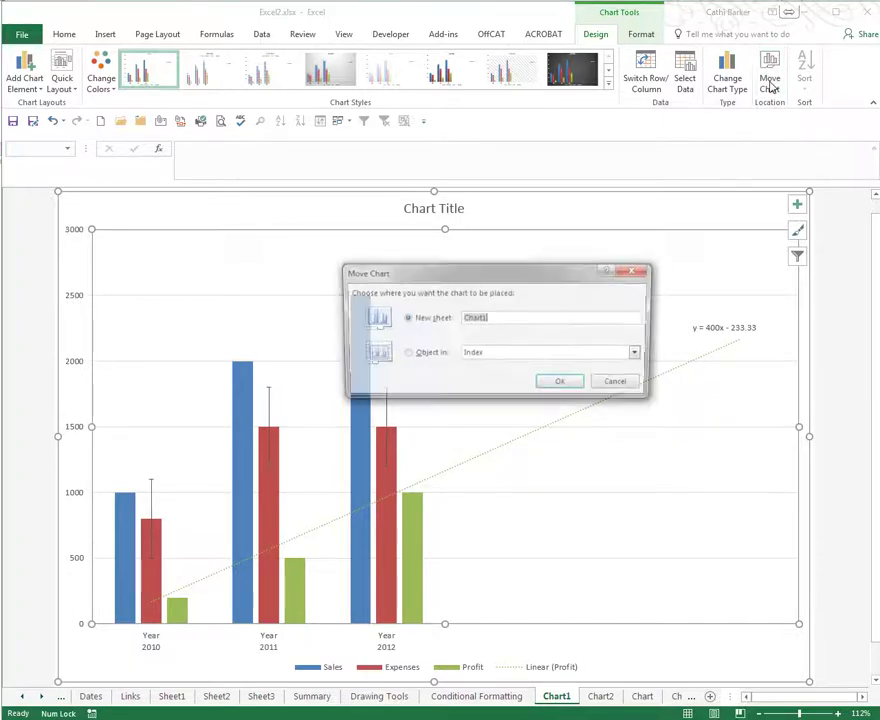
{"action": "left_click", "coordinate": [428, 354]}
{"action": "left_click", "coordinate": [639, 354]}
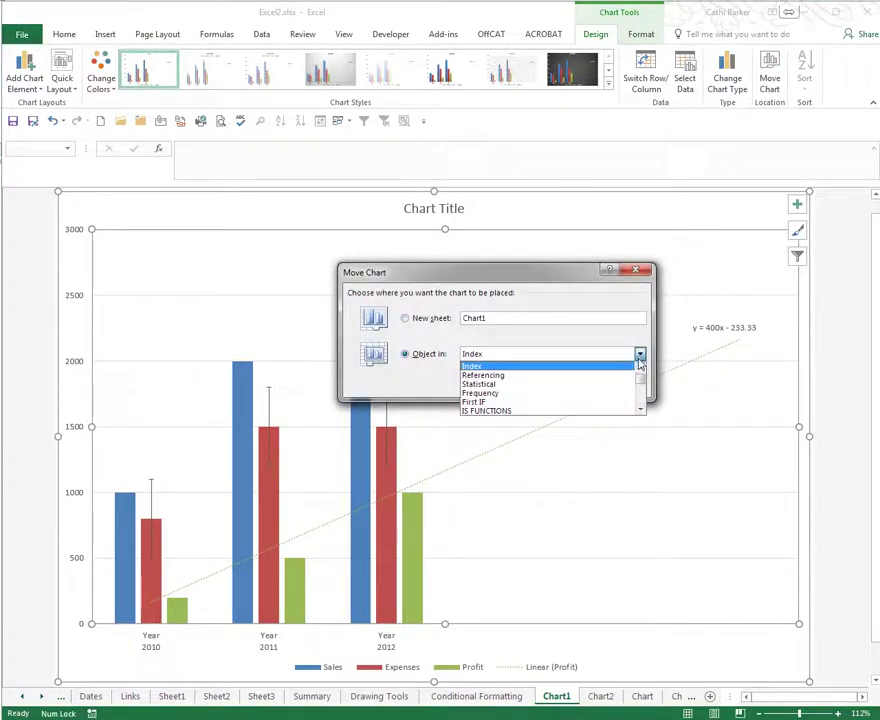
{"action": "left_click", "coordinate": [640, 411]}
{"action": "left_click", "coordinate": [641, 412]}
{"action": "left_click", "coordinate": [641, 412]}
{"action": "left_click", "coordinate": [641, 412]}
{"action": "left_click", "coordinate": [641, 412]}
{"action": "left_click", "coordinate": [641, 412]}
{"action": "left_click", "coordinate": [641, 412]}
{"action": "left_click", "coordinate": [641, 412]}
{"action": "left_click", "coordinate": [641, 412]}
{"action": "left_click", "coordinate": [641, 412]}
{"action": "left_click", "coordinate": [502, 403]}
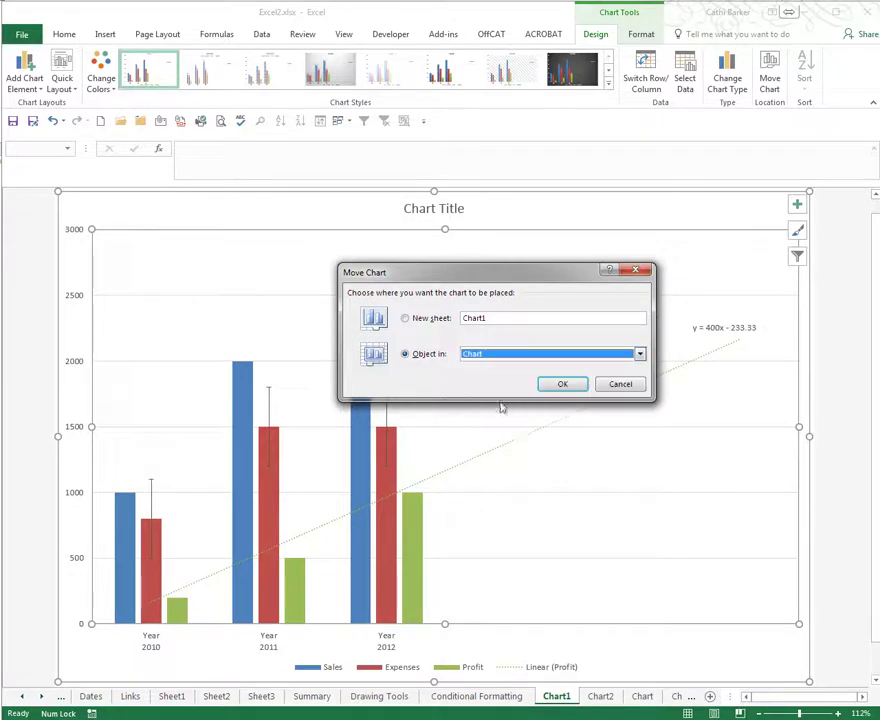
{"action": "left_click", "coordinate": [563, 385]}
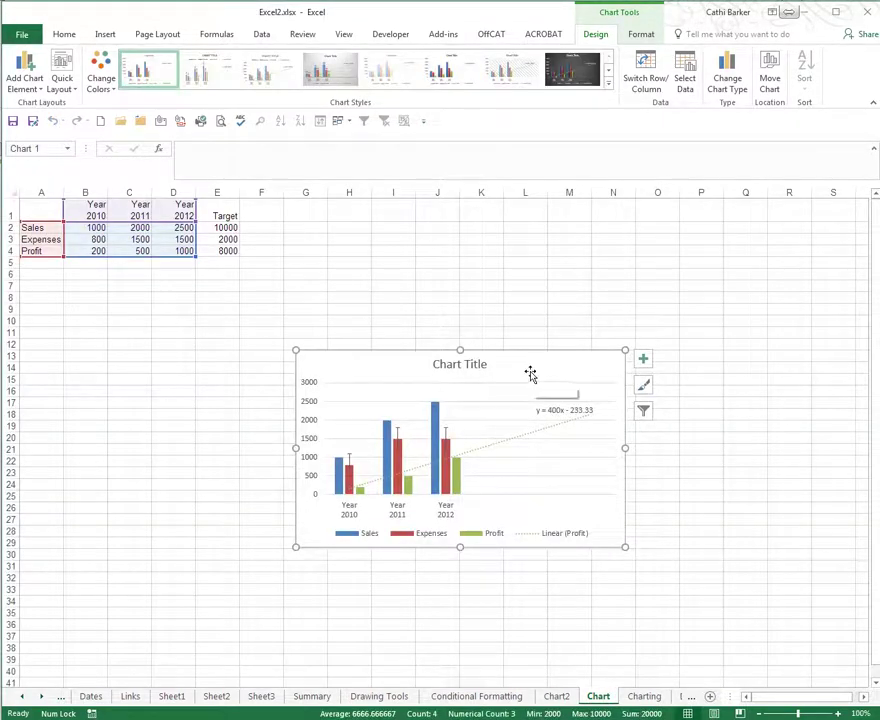
{"action": "left_click_drag", "start_coordinate": [526, 371], "coordinate": [263, 291]}
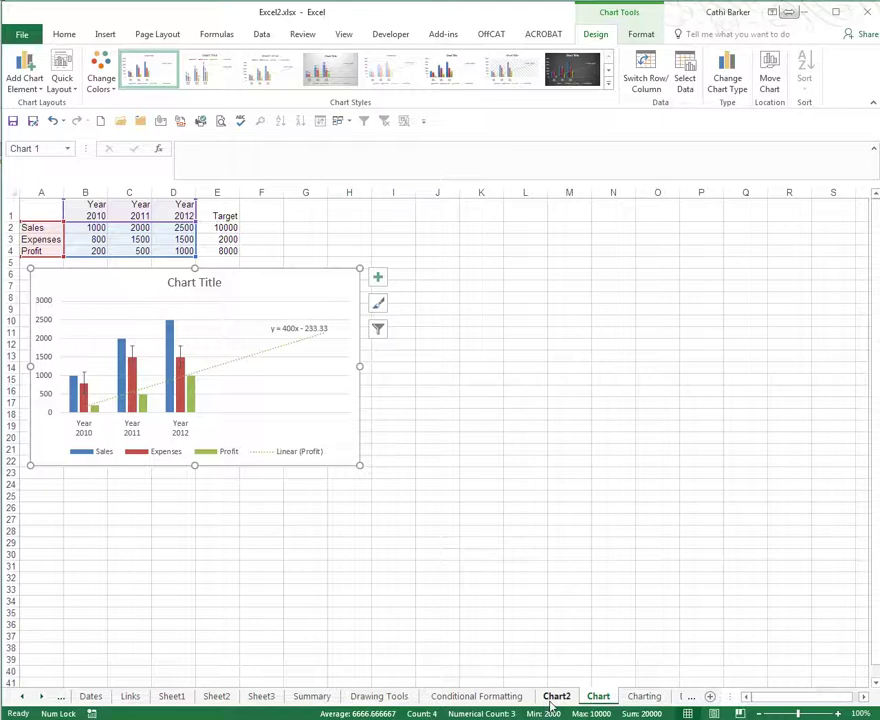
Step: Move the chart to a new sheet named Chart1 and place that sheet directly before Chart2
{"action": "left_click", "coordinate": [476, 554]}
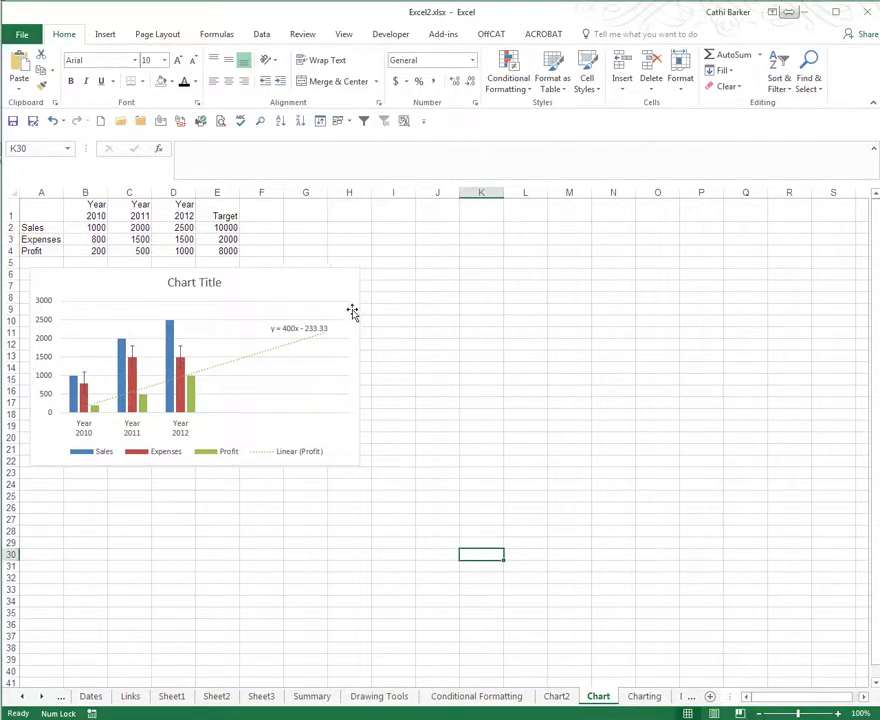
{"action": "left_click", "coordinate": [338, 285]}
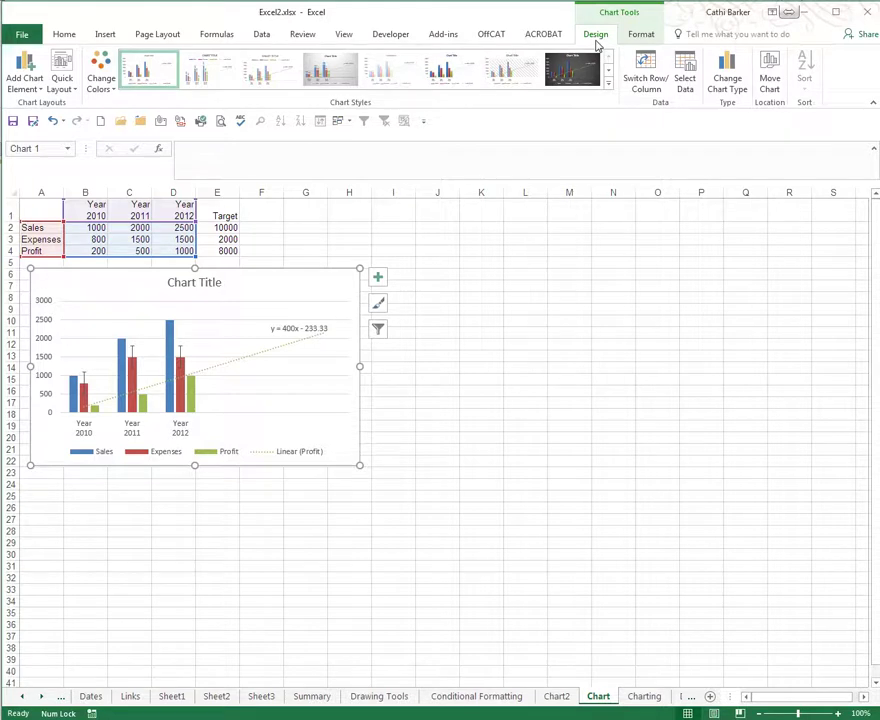
{"action": "left_click", "coordinate": [770, 83]}
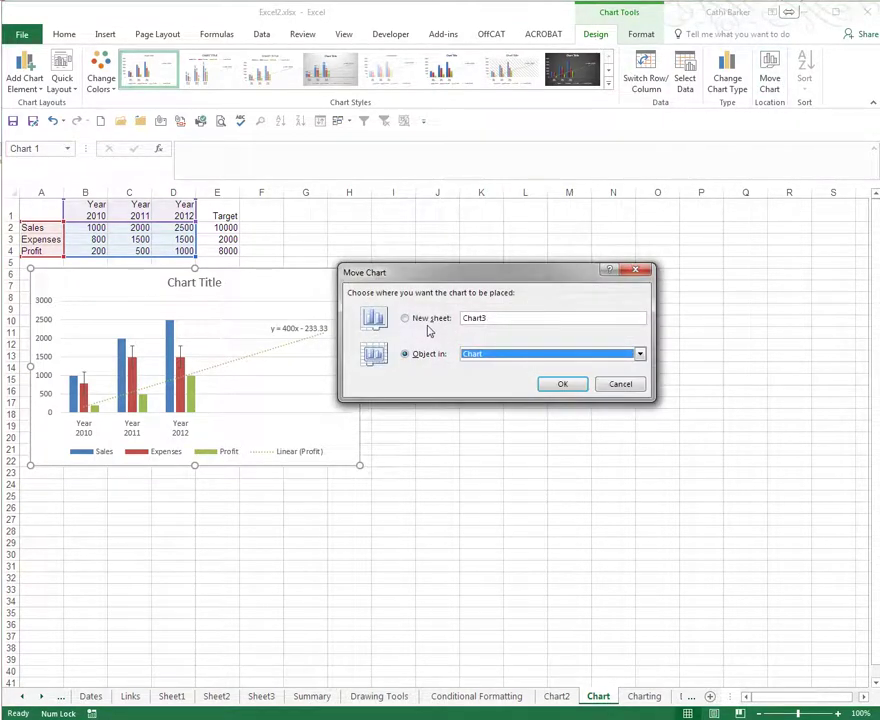
{"action": "left_click", "coordinate": [423, 319]}
{"action": "left_click", "coordinate": [497, 320]}
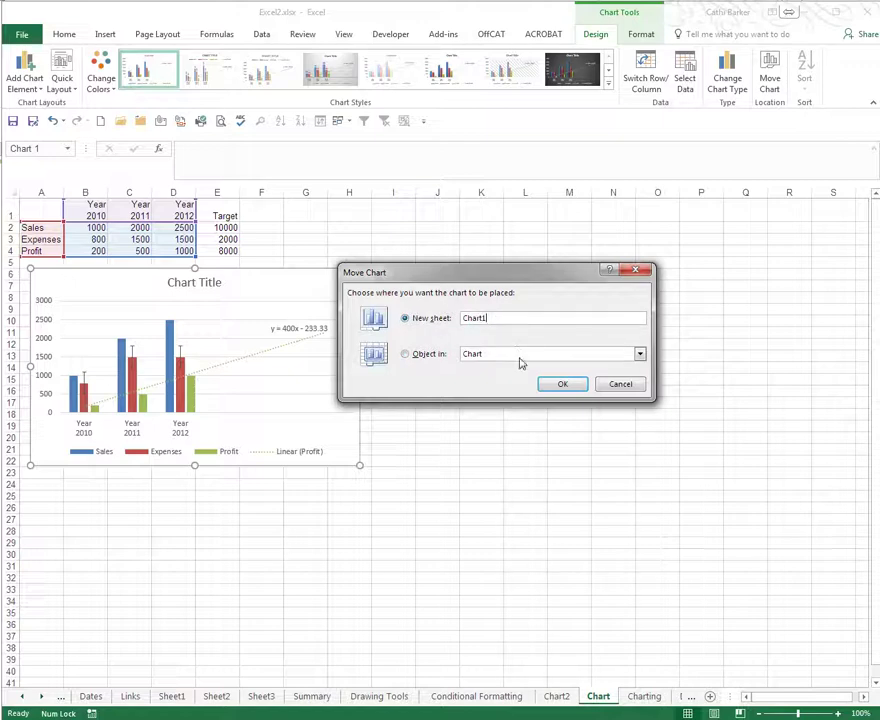
{"action": "left_click", "coordinate": [561, 385]}
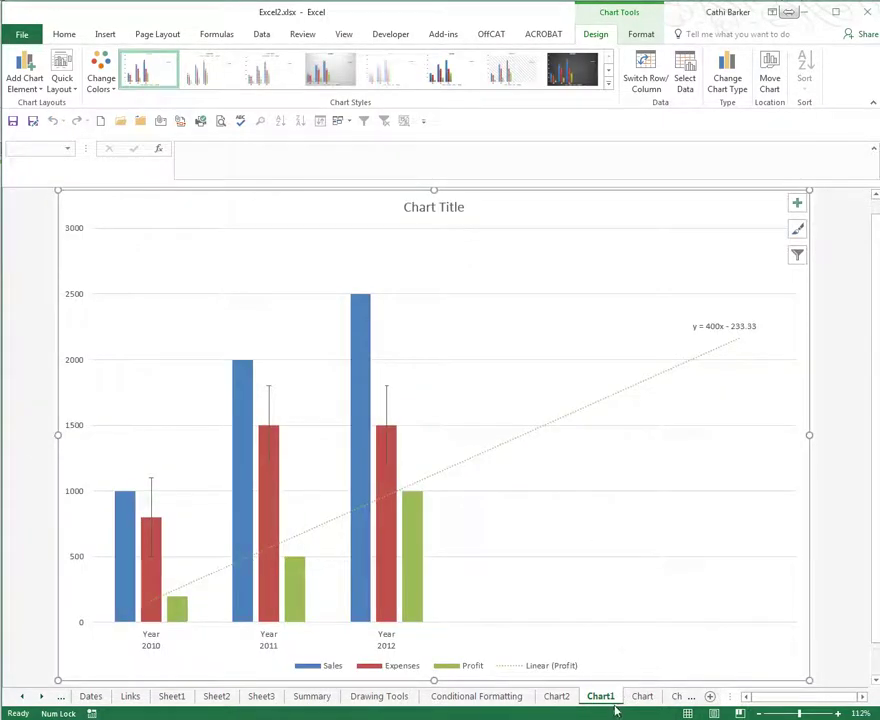
{"action": "left_click_drag", "start_coordinate": [611, 699], "coordinate": [560, 706]}
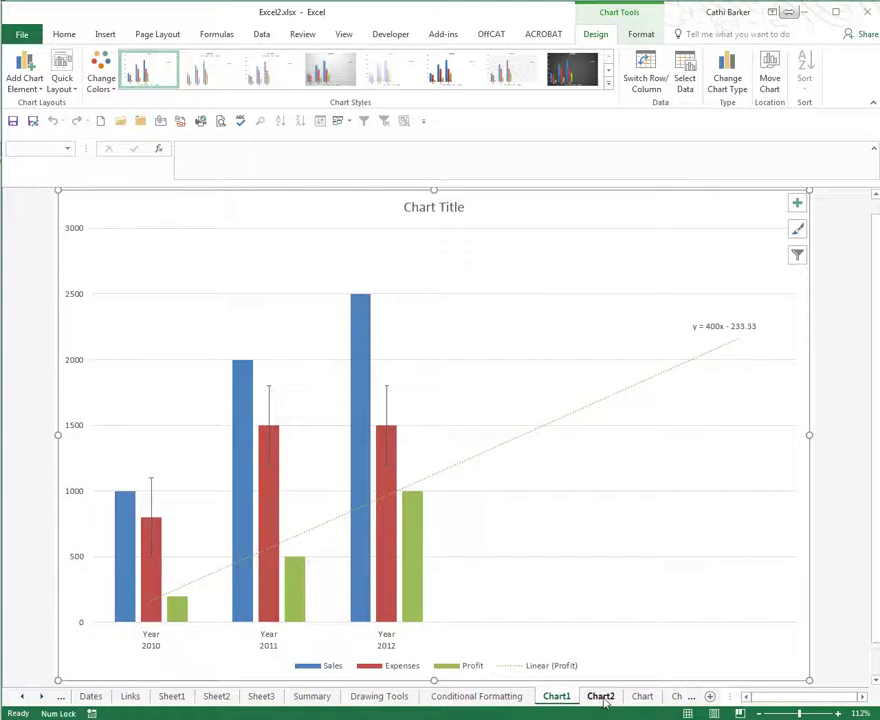
Step: Return the Chart1 chart as an object to the Chart sheet and position it below the data range
{"action": "left_click", "coordinate": [601, 697]}
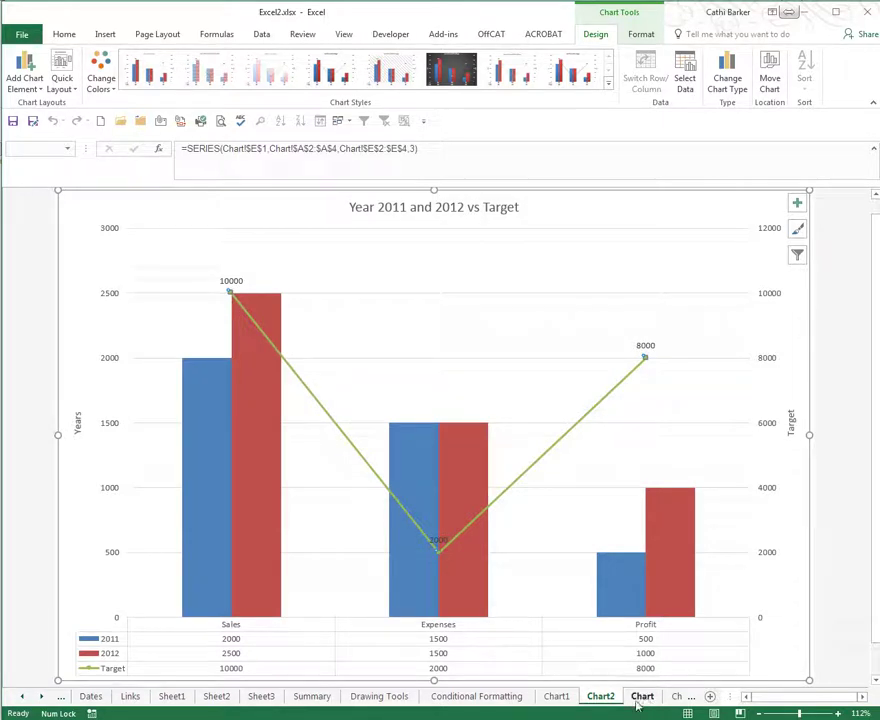
{"action": "left_click", "coordinate": [556, 697]}
{"action": "left_click", "coordinate": [769, 72]}
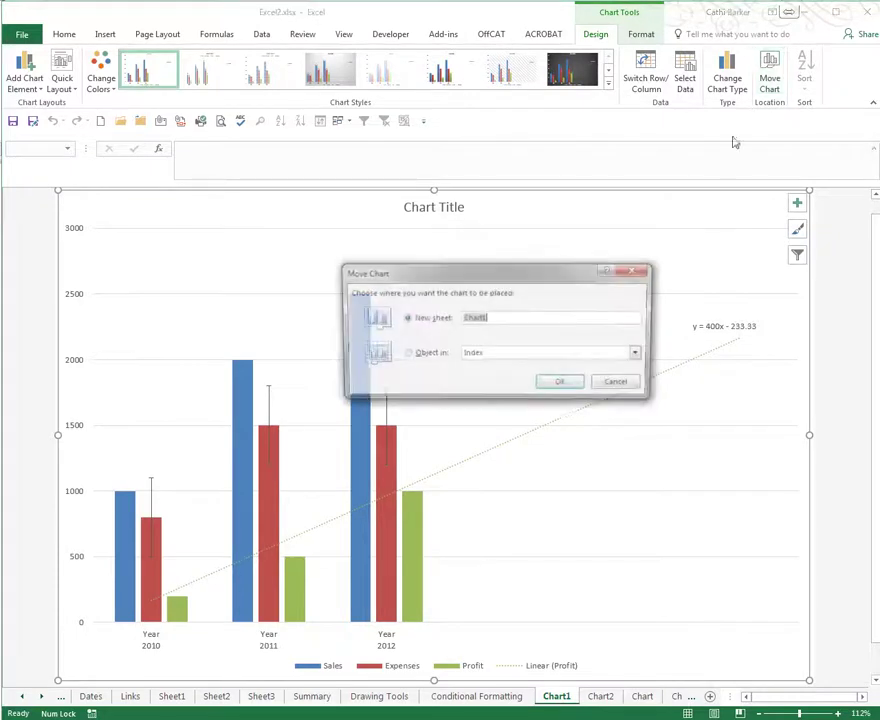
{"action": "left_click", "coordinate": [440, 355]}
{"action": "left_click", "coordinate": [639, 354]}
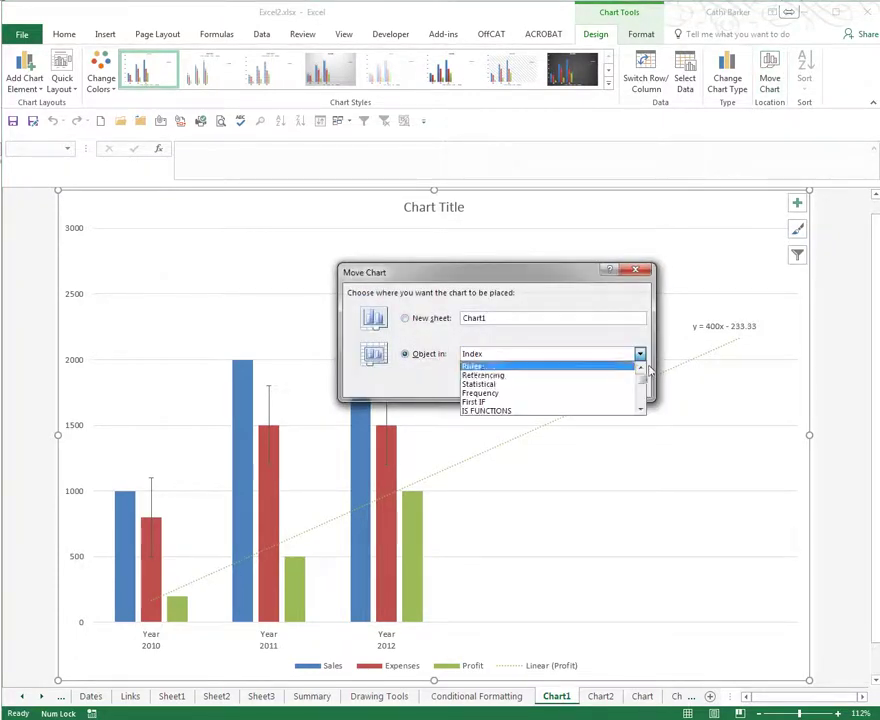
{"action": "scroll", "coordinate": [640, 395], "scroll_direction": "down", "scroll_amount": 4}
{"action": "left_click", "coordinate": [515, 393]}
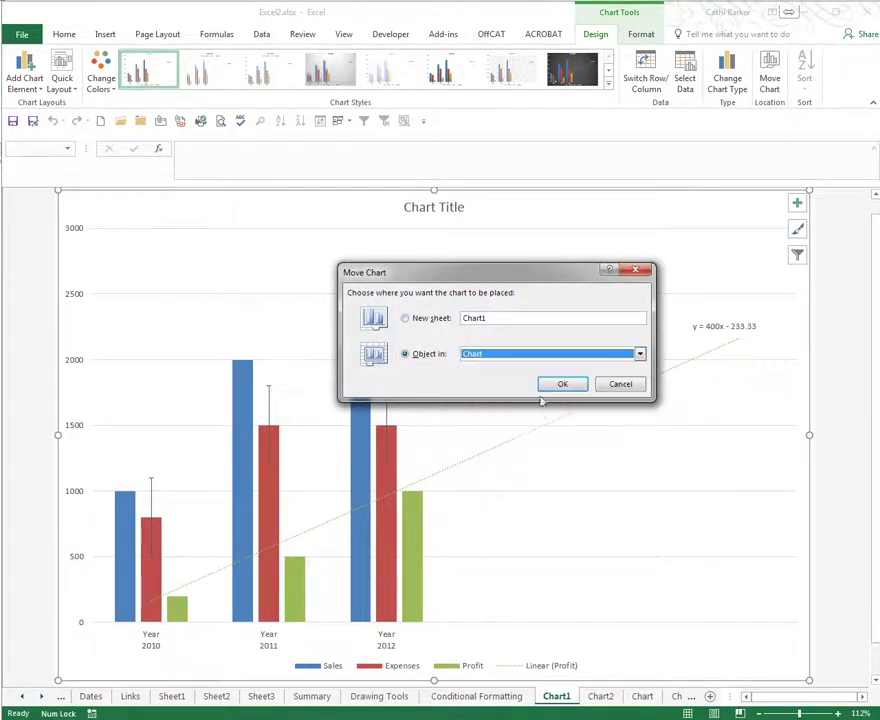
{"action": "left_click", "coordinate": [560, 385]}
{"action": "left_click_drag", "start_coordinate": [517, 365], "coordinate": [300, 292]}
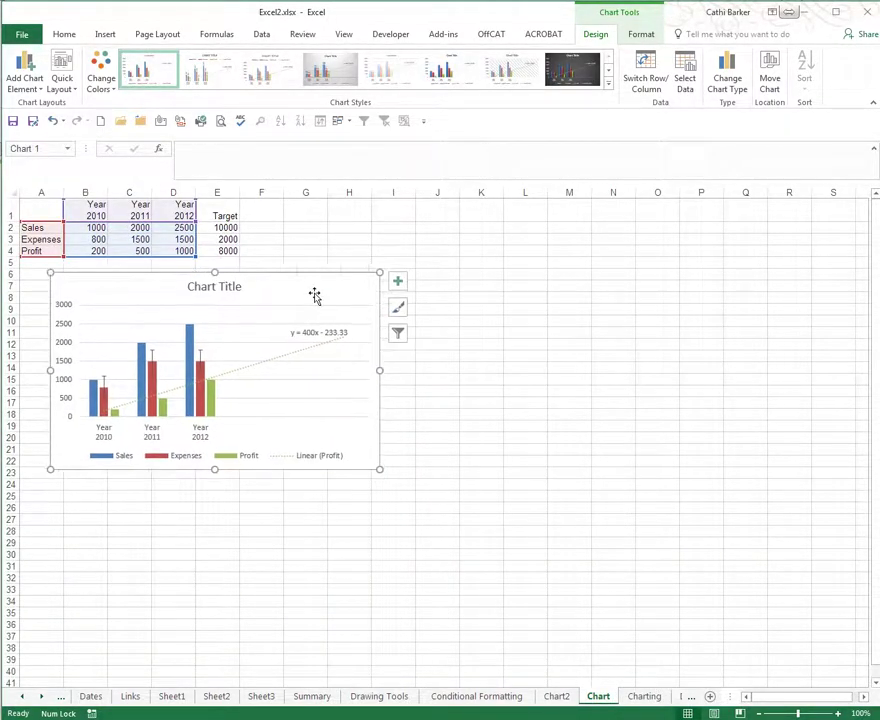
Step: Compare the print preview of the whole Chart sheet with the preview of the selected chart alone
{"action": "left_click", "coordinate": [428, 320]}
{"action": "left_click", "coordinate": [221, 121]}
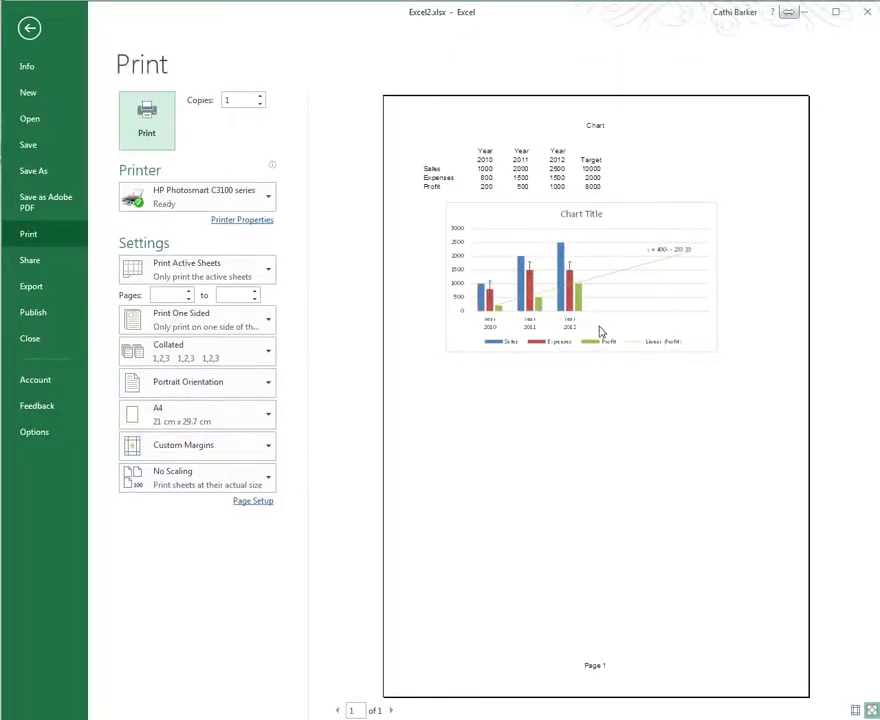
{"action": "left_click", "coordinate": [25, 27]}
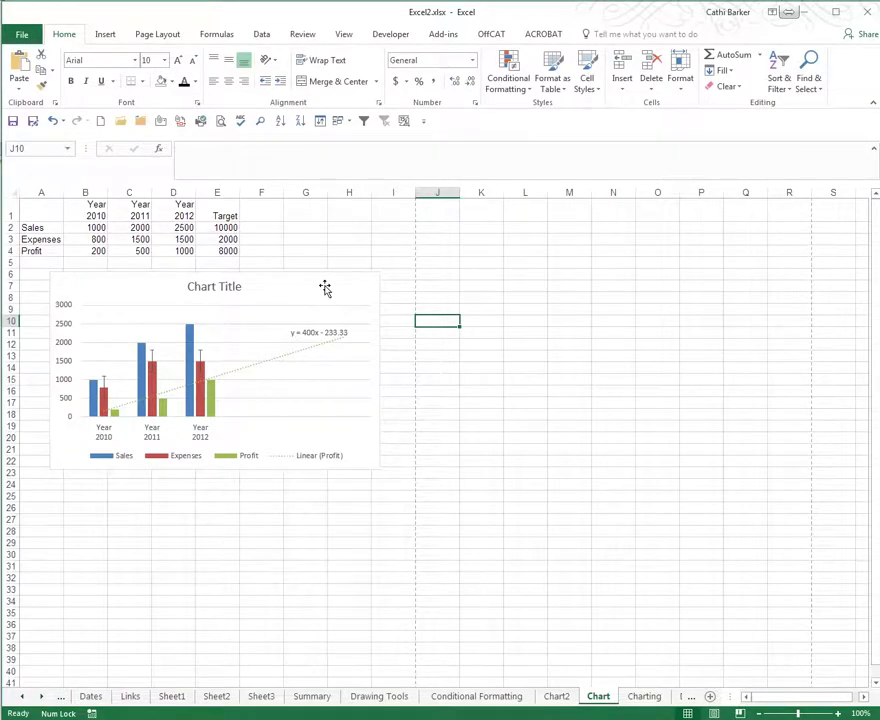
{"action": "left_click", "coordinate": [325, 289]}
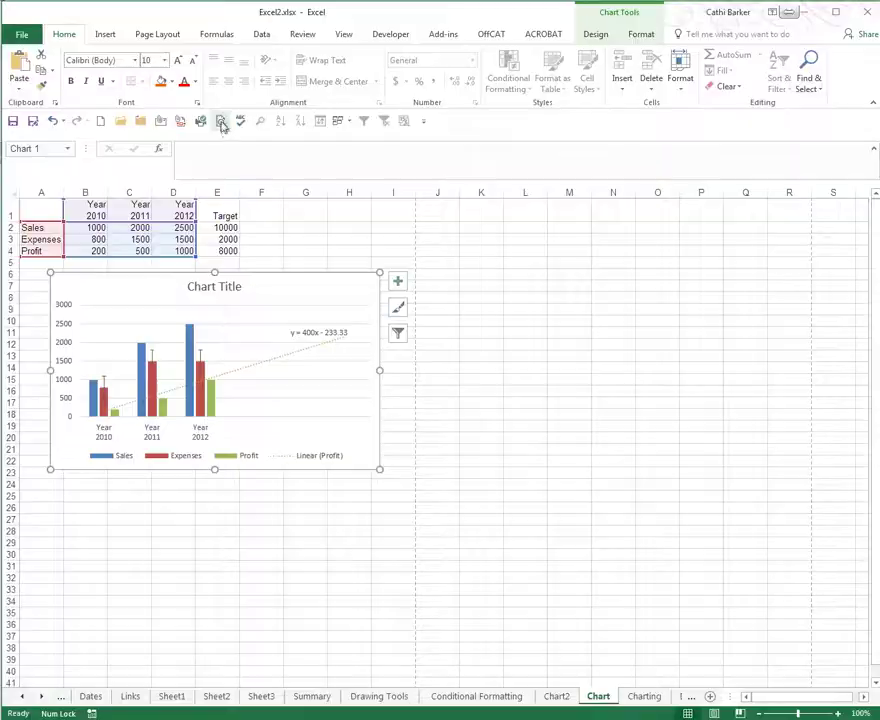
{"action": "left_click", "coordinate": [221, 121]}
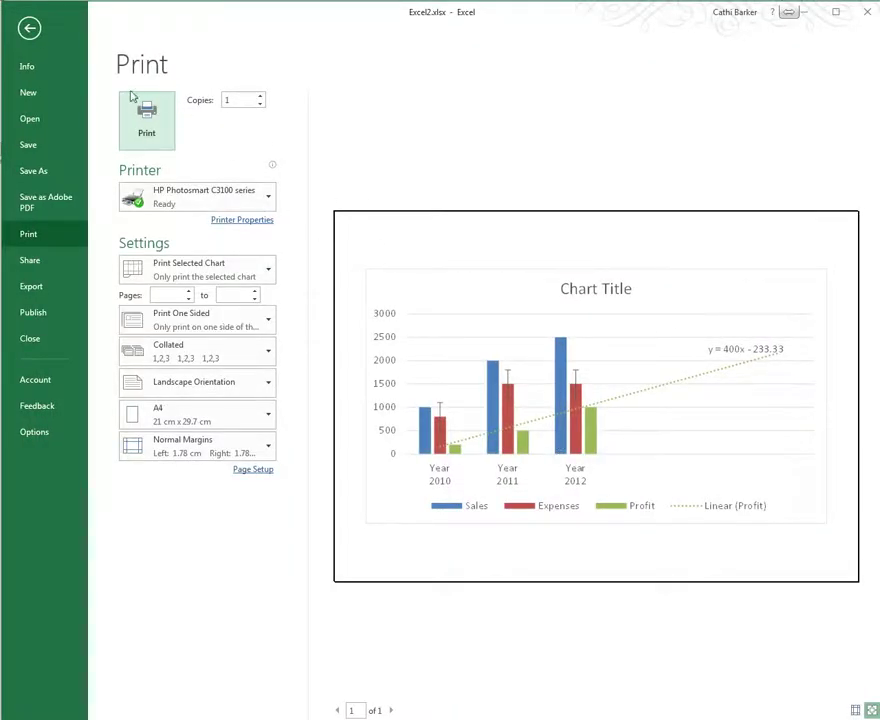
{"action": "left_click", "coordinate": [25, 27]}
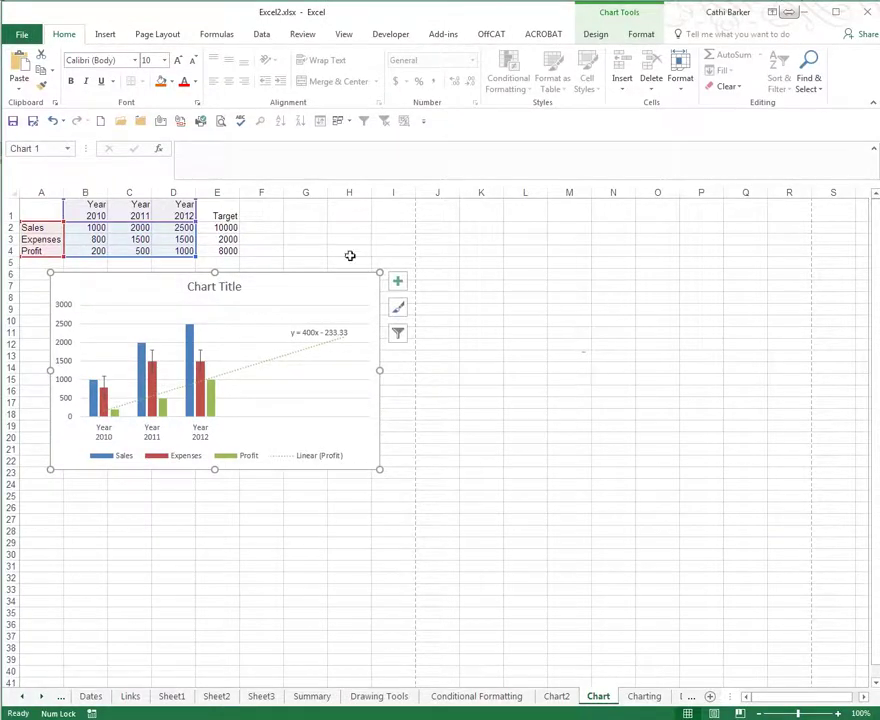
{"action": "left_click", "coordinate": [515, 283]}
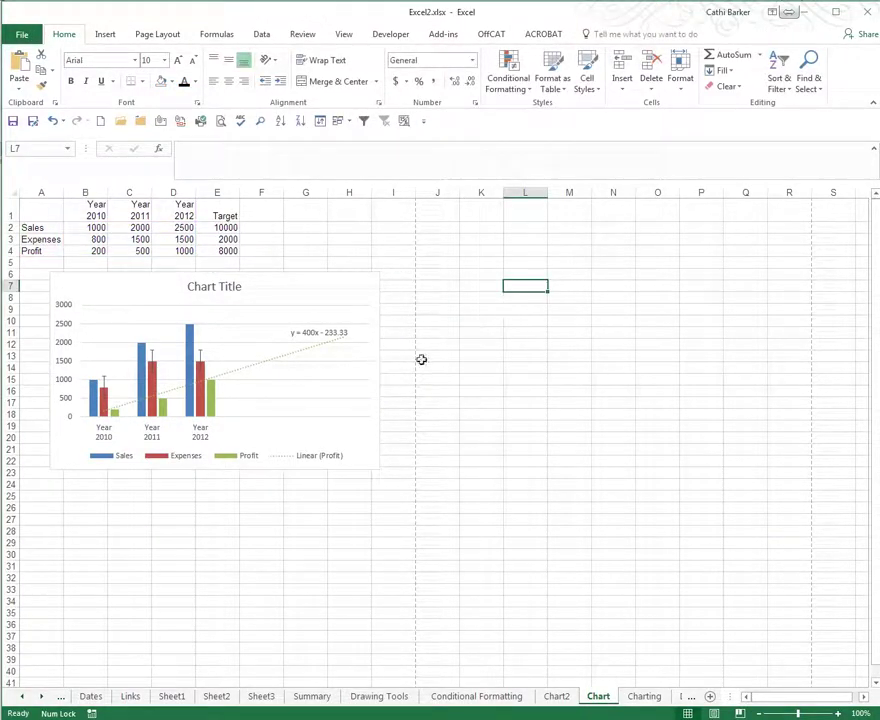
{"action": "left_click", "coordinate": [320, 297]}
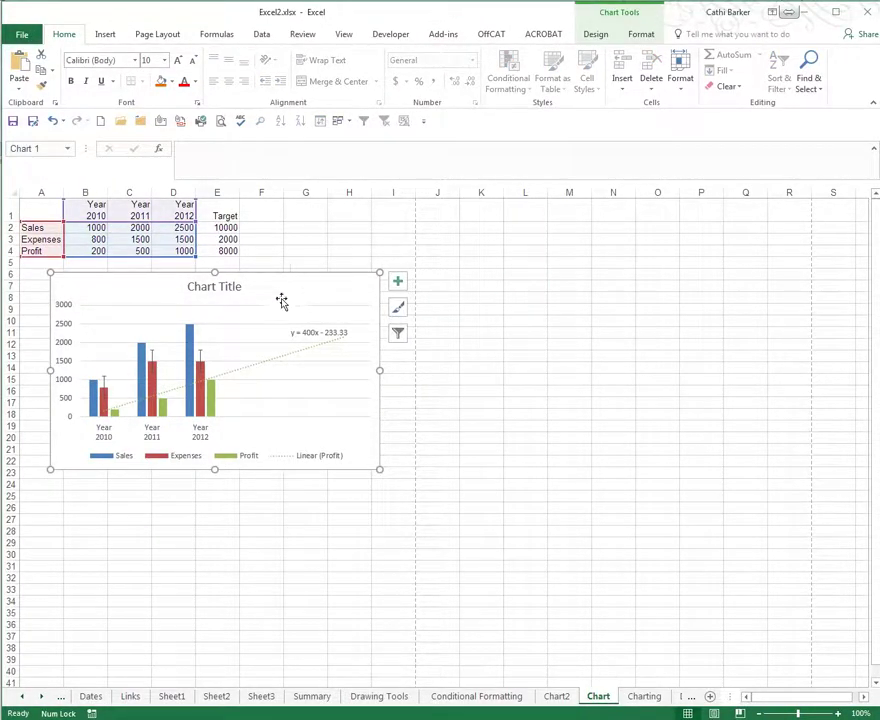
{"action": "left_click", "coordinate": [310, 218]}
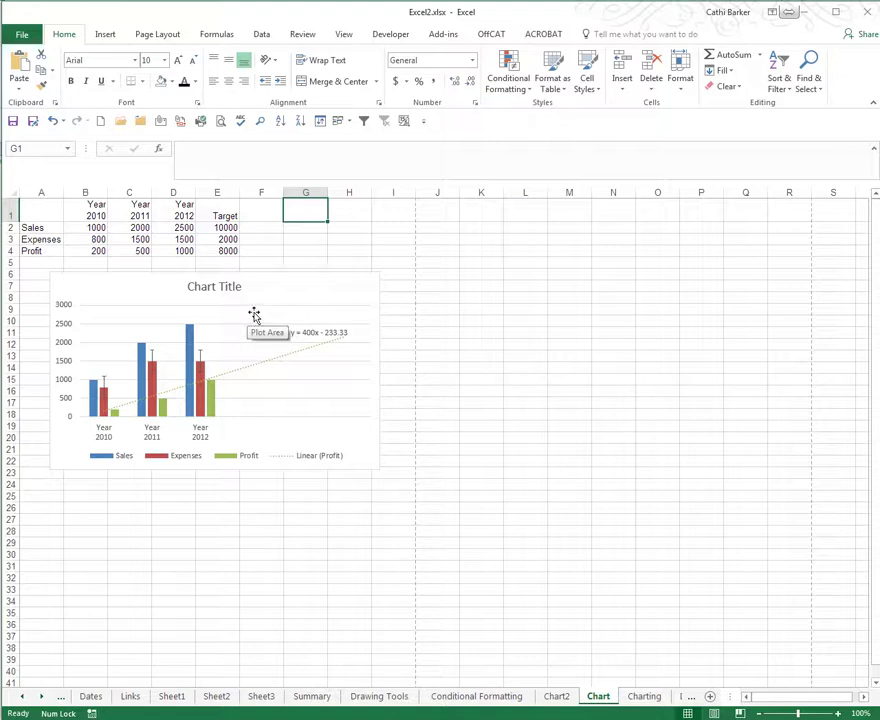
Step: Put the chart back on its own new sheet named Chart1 and reorder that sheet before Chart2
{"action": "left_click", "coordinate": [304, 283]}
{"action": "left_click", "coordinate": [598, 36]}
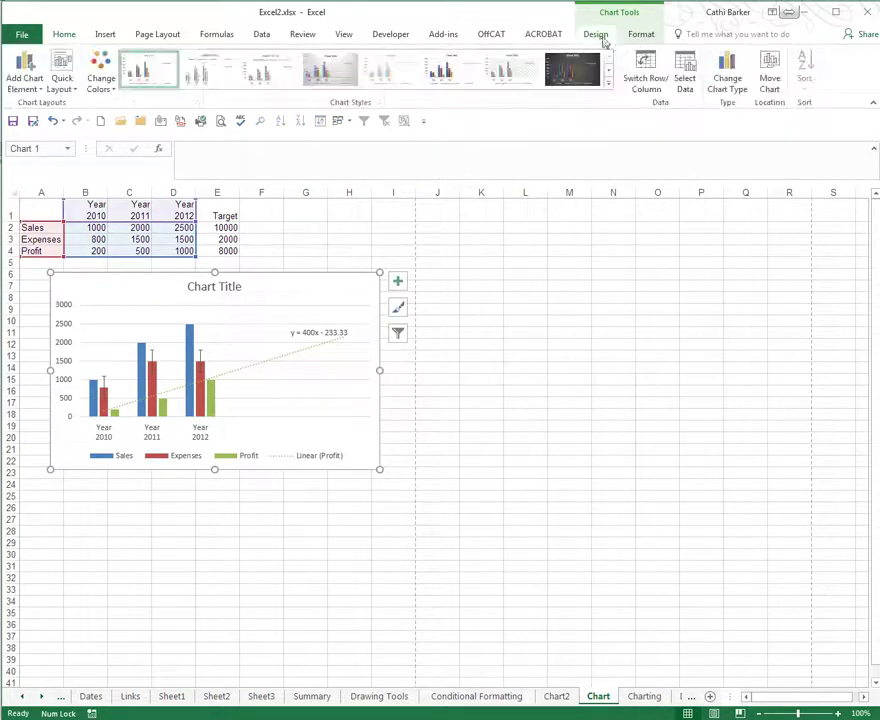
{"action": "left_click", "coordinate": [769, 80]}
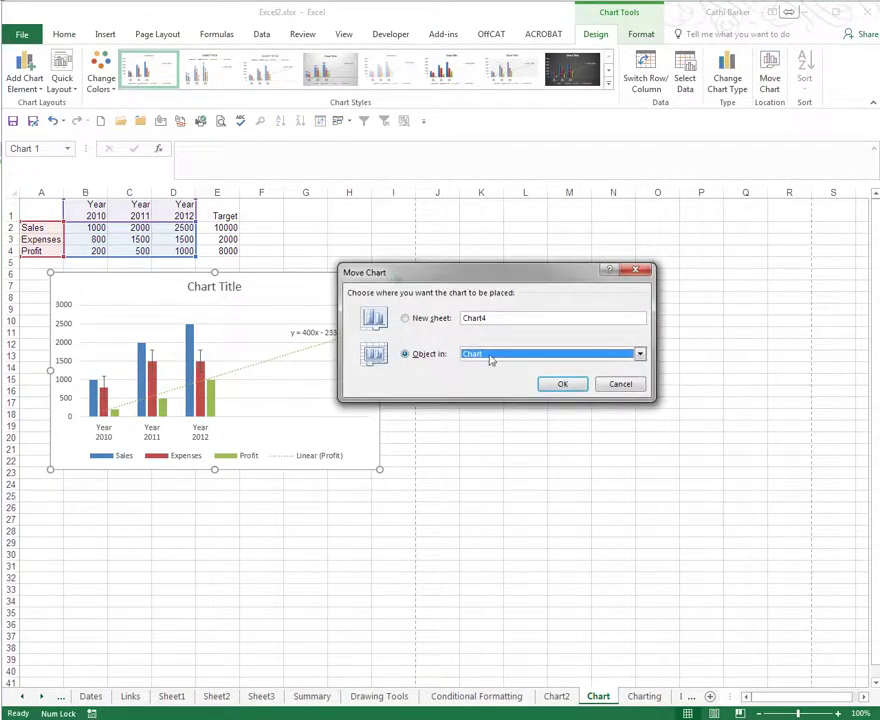
{"action": "left_click", "coordinate": [495, 355]}
{"action": "left_click", "coordinate": [493, 317]}
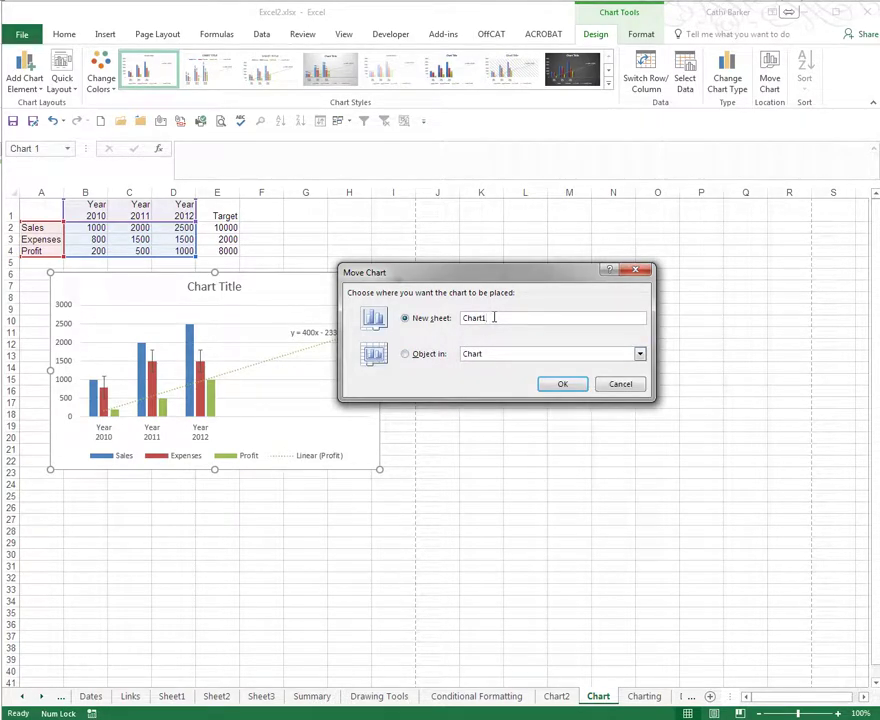
{"action": "key", "text": "Return"}
{"action": "left_click_drag", "start_coordinate": [602, 702], "coordinate": [440, 697]}
{"action": "left_click_drag", "start_coordinate": [575, 697], "coordinate": [600, 692]}
{"action": "key", "text": "alt+Tab"}
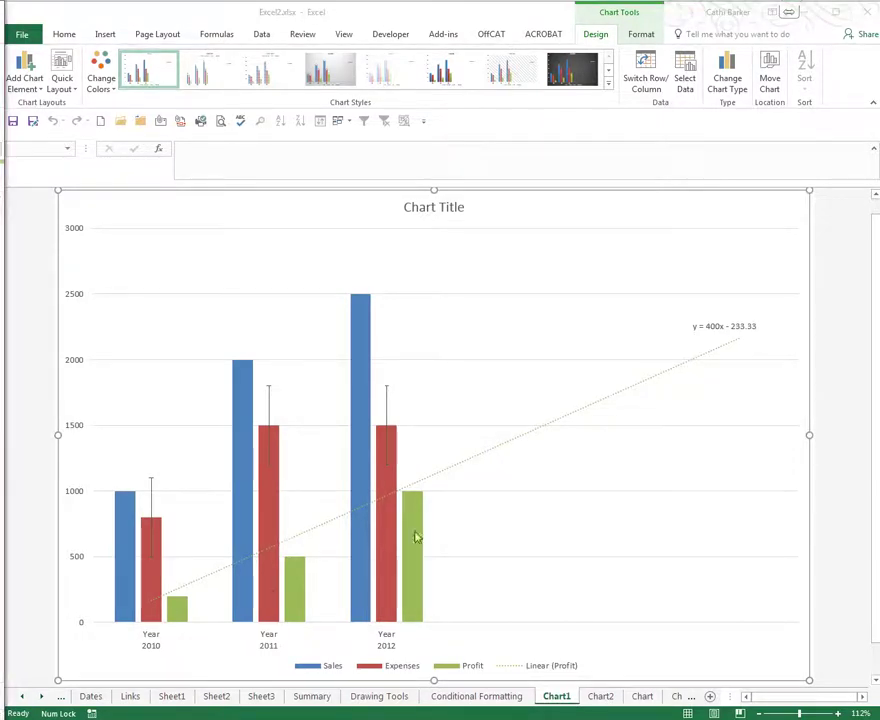
Step: Apply the third preset chart style, with gradient-filled columns, to the chart on the Chart2 sheet
{"action": "left_click", "coordinate": [601, 699]}
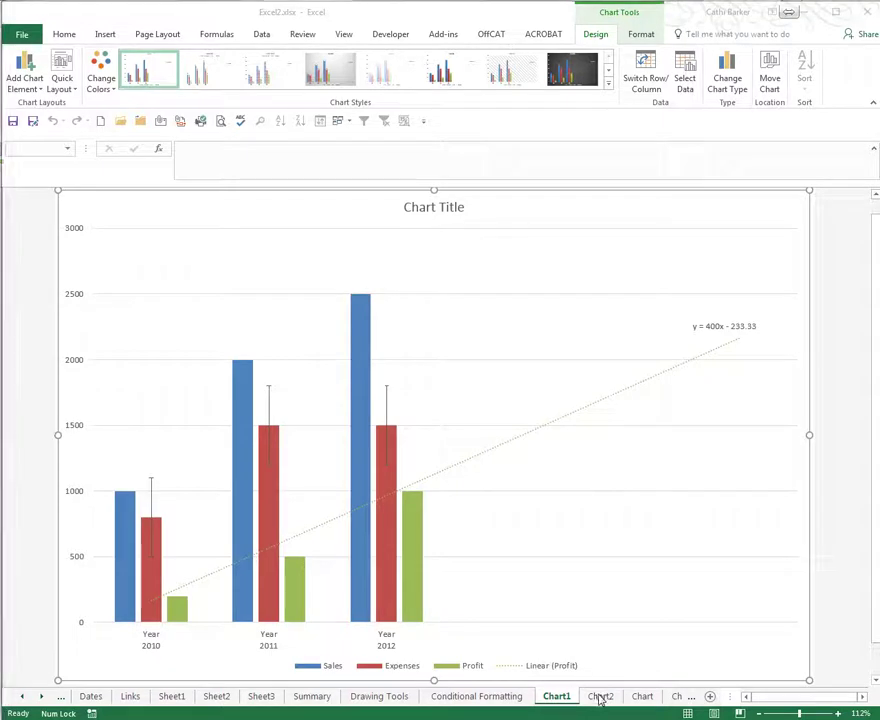
{"action": "left_click", "coordinate": [601, 698]}
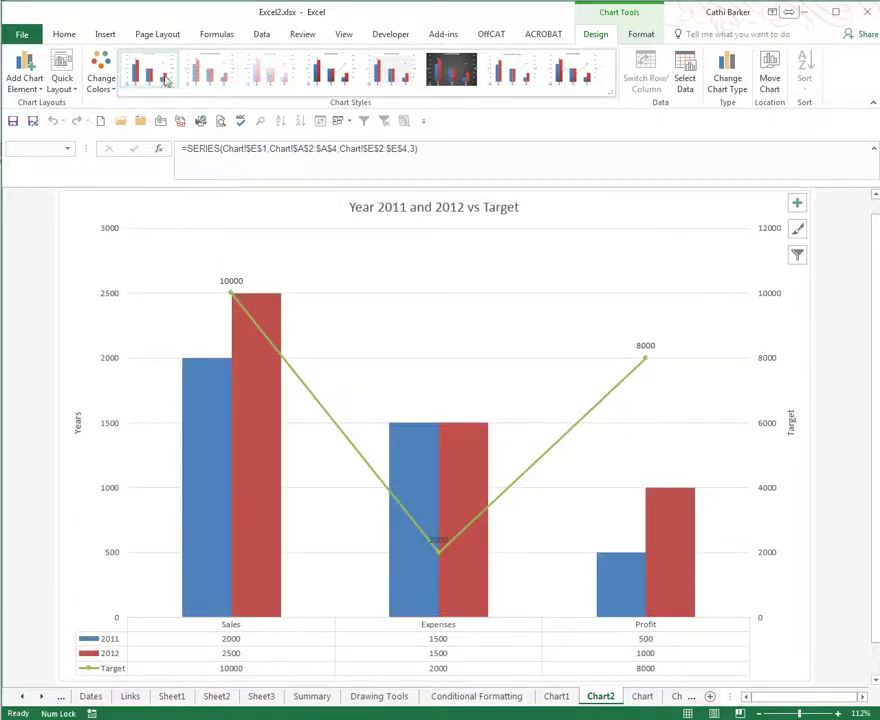
{"action": "left_click", "coordinate": [260, 73]}
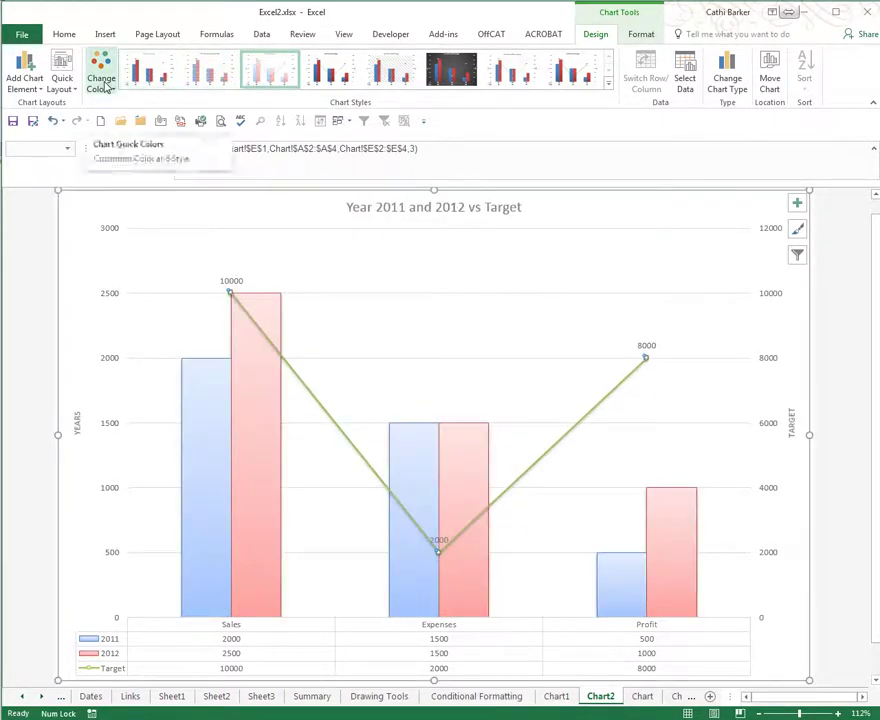
Step: Recolour the Chart2 chart with Colorful Palette 4 and apply the fifth quick layout, which includes a data table
{"action": "left_click", "coordinate": [103, 82]}
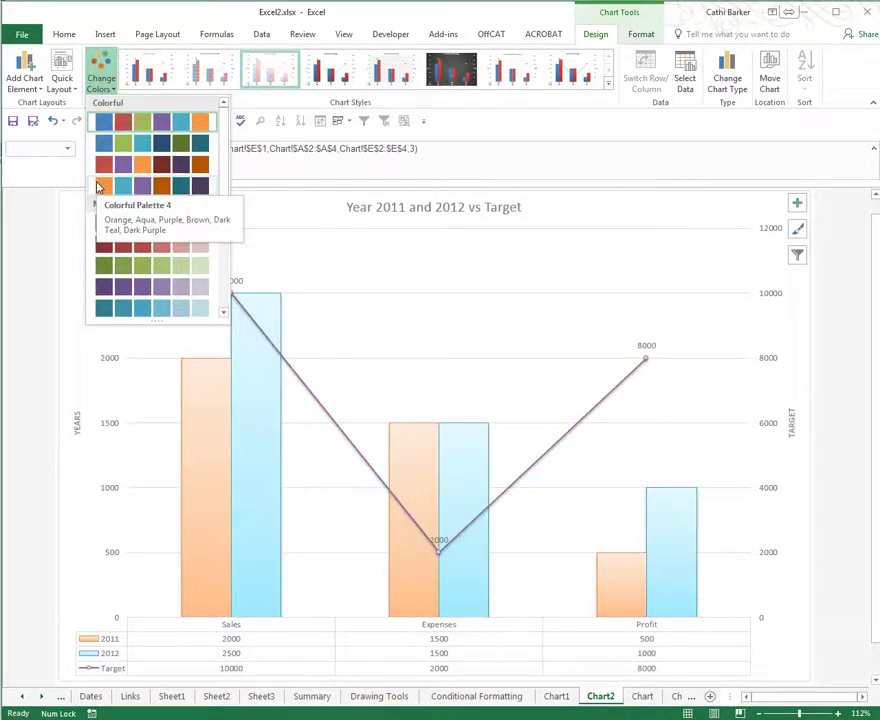
{"action": "left_click", "coordinate": [97, 186]}
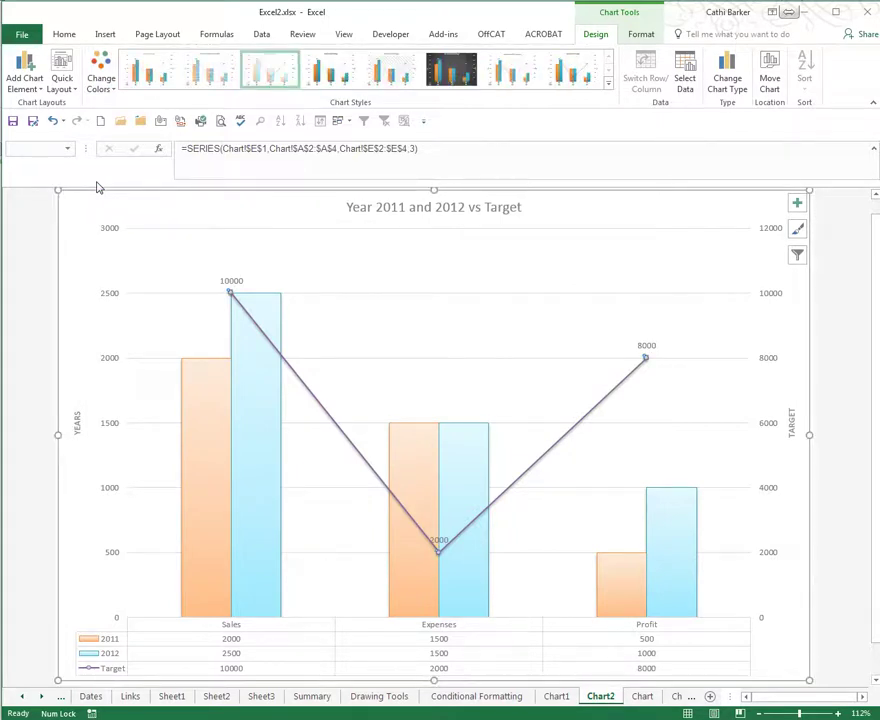
{"action": "left_click", "coordinate": [68, 88]}
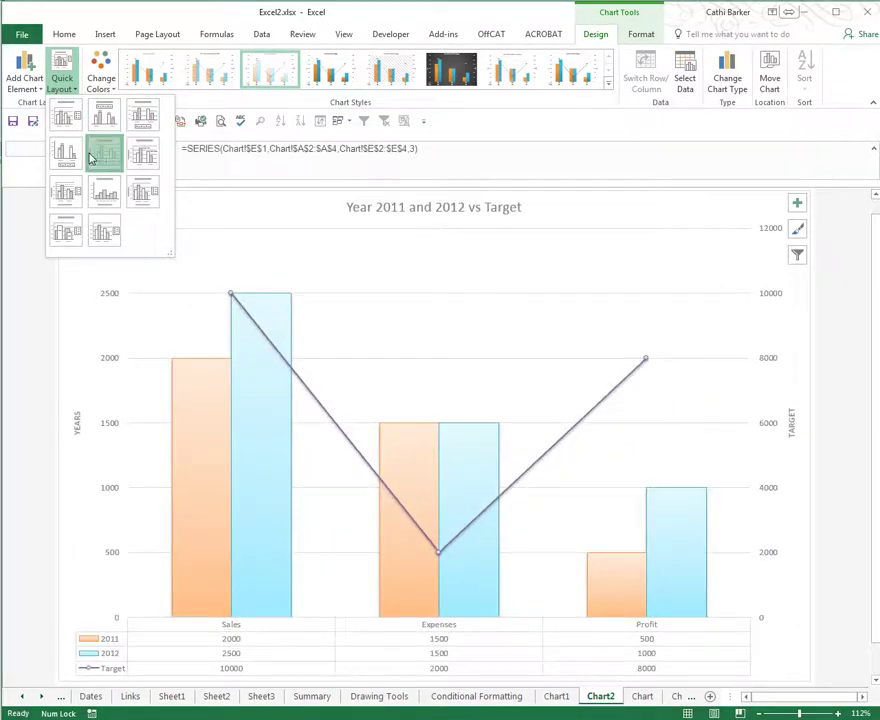
{"action": "left_click", "coordinate": [100, 155]}
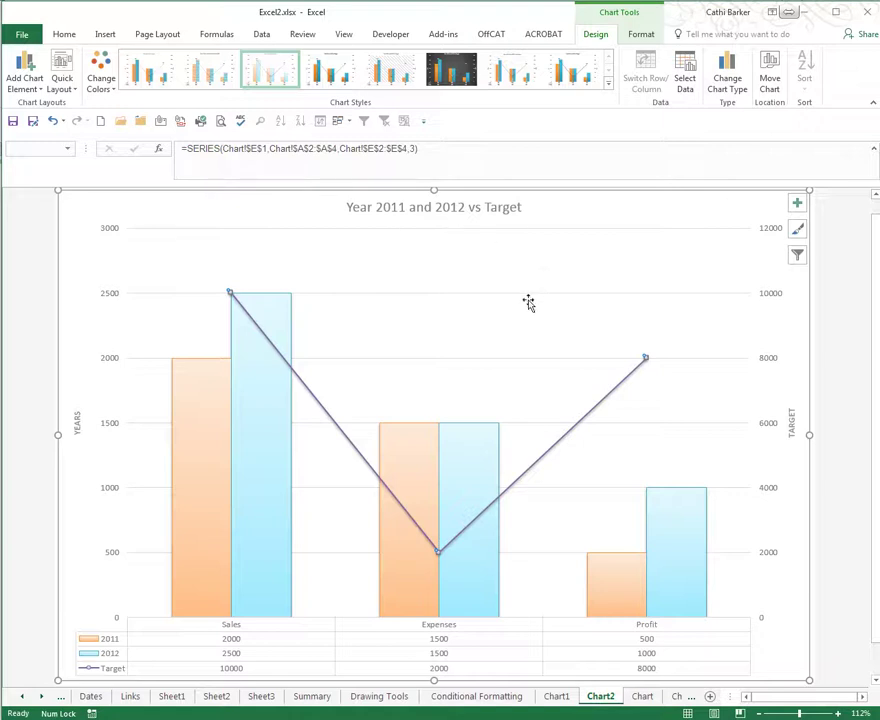
Step: Open the Charting sheet and enlarge its view to 120%
{"action": "left_click", "coordinate": [676, 697]}
{"action": "left_click", "coordinate": [412, 436]}
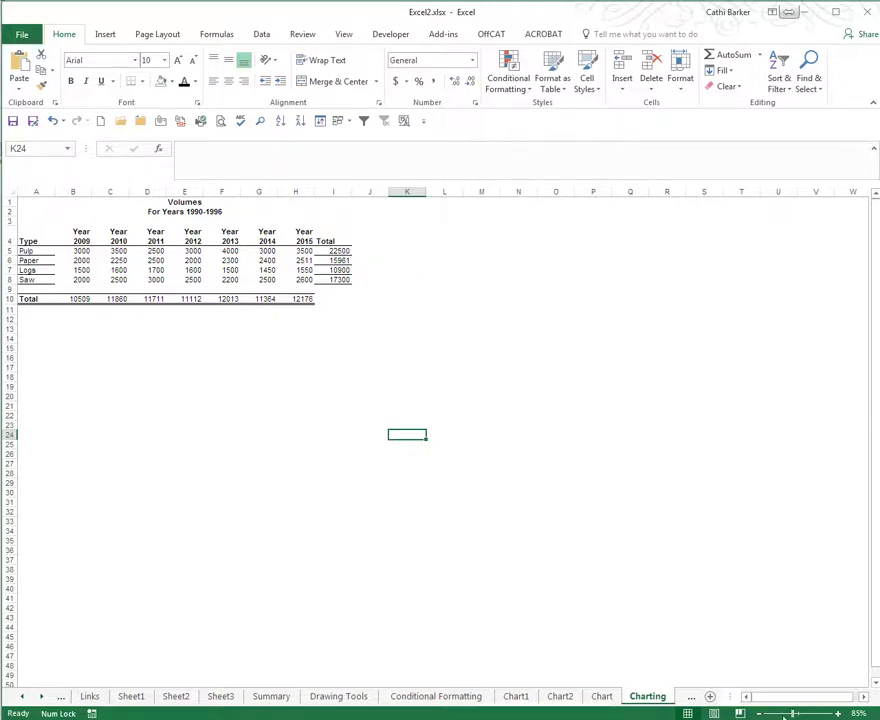
{"action": "left_click", "coordinate": [843, 713]}
{"action": "left_click", "coordinate": [843, 713]}
{"action": "left_click", "coordinate": [843, 713]}
{"action": "left_click", "coordinate": [843, 713]}
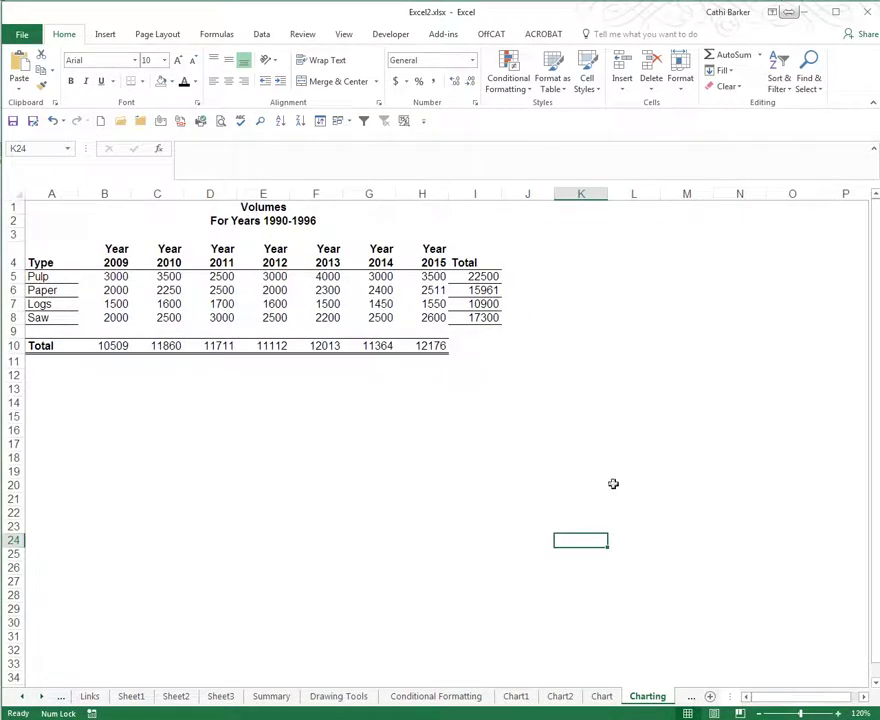
Step: Set the height of row 12, below the volumes table, to 50
{"action": "left_click", "coordinate": [117, 380]}
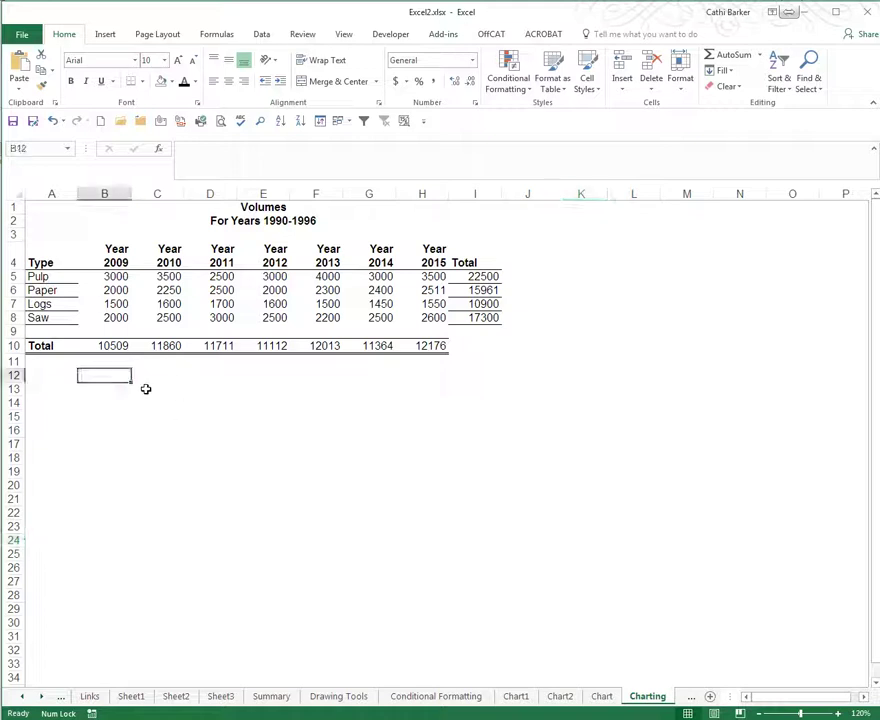
{"action": "right_click", "coordinate": [13, 375]}
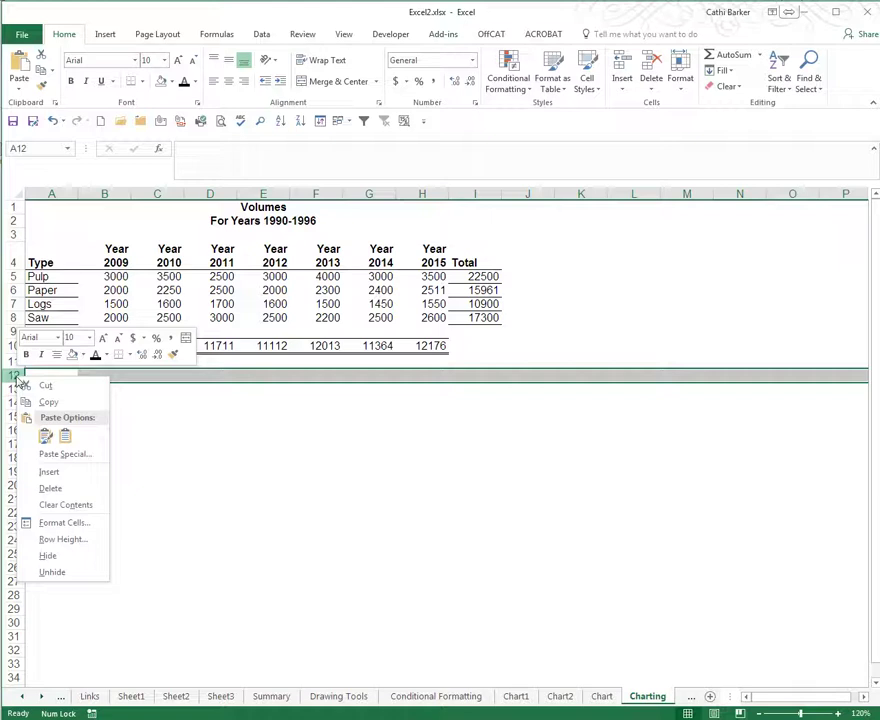
{"action": "left_click", "coordinate": [55, 540]}
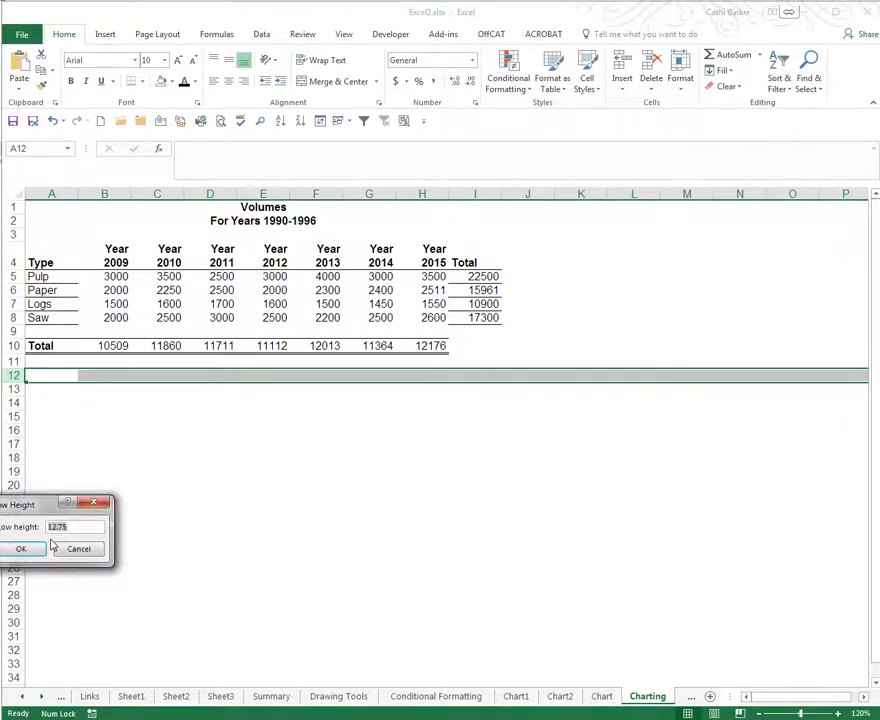
{"action": "type", "text": "50"}
{"action": "key", "text": "Return"}
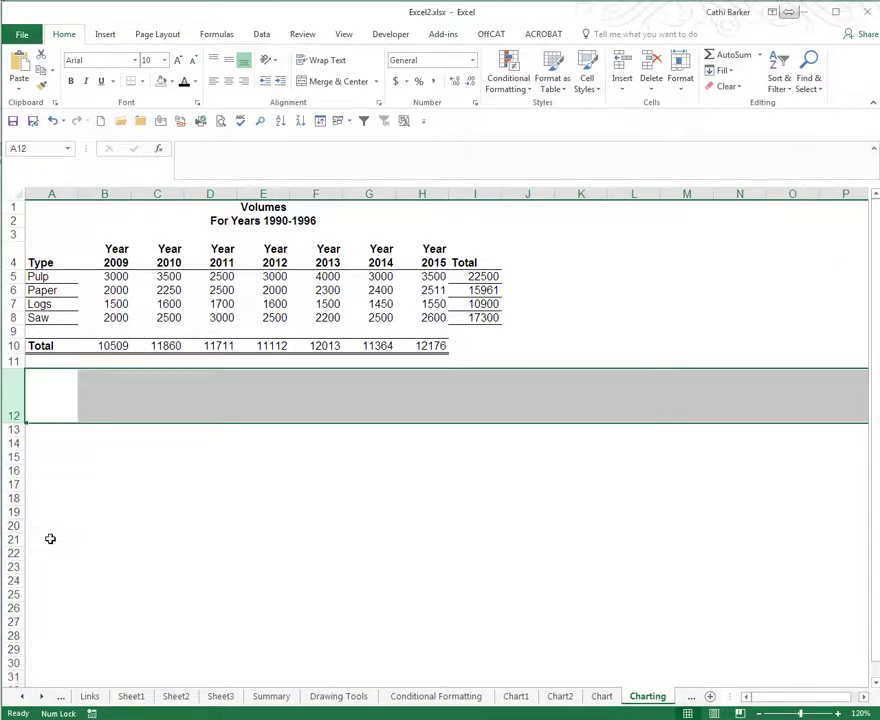
Step: Insert a column sparkline in B12 from the data in B5:B8 and fill it across to H12
{"action": "left_click", "coordinate": [116, 394]}
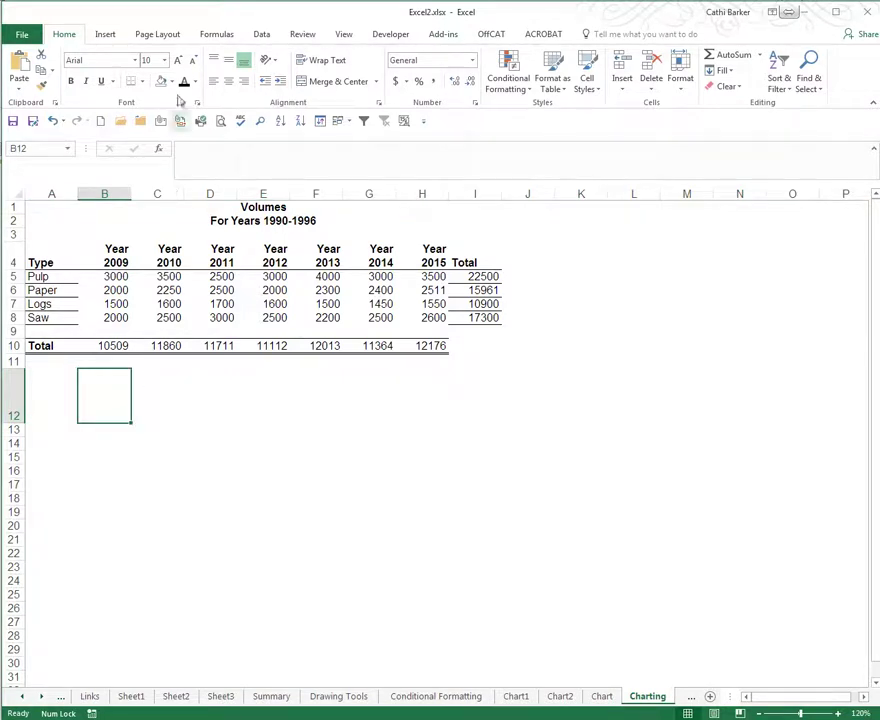
{"action": "left_click", "coordinate": [106, 35]}
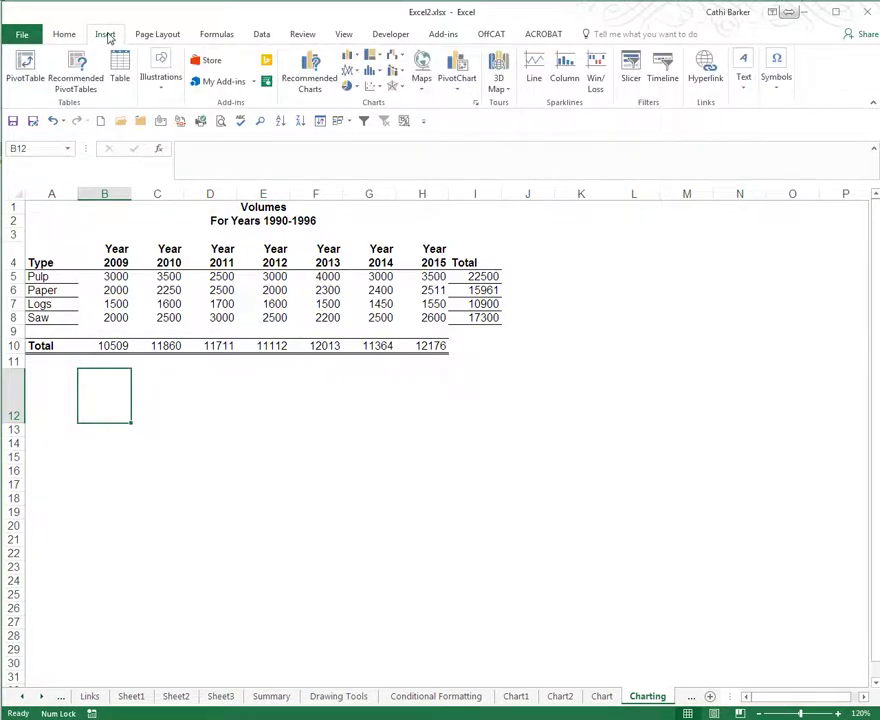
{"action": "left_click", "coordinate": [566, 78]}
{"action": "left_click_drag", "start_coordinate": [0, 418], "coordinate": [393, 423]}
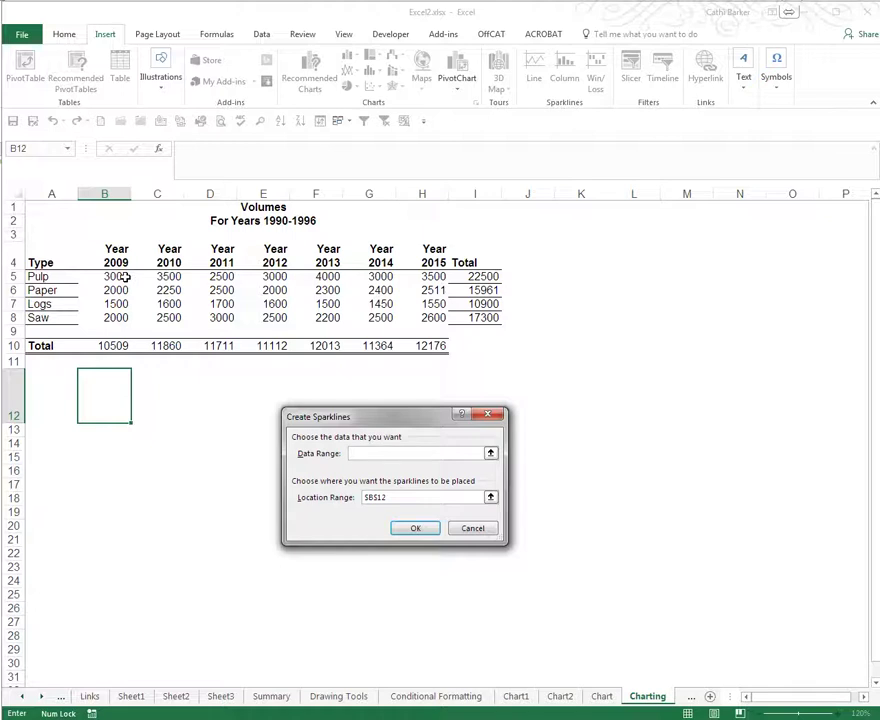
{"action": "left_click_drag", "start_coordinate": [119, 278], "coordinate": [118, 319]}
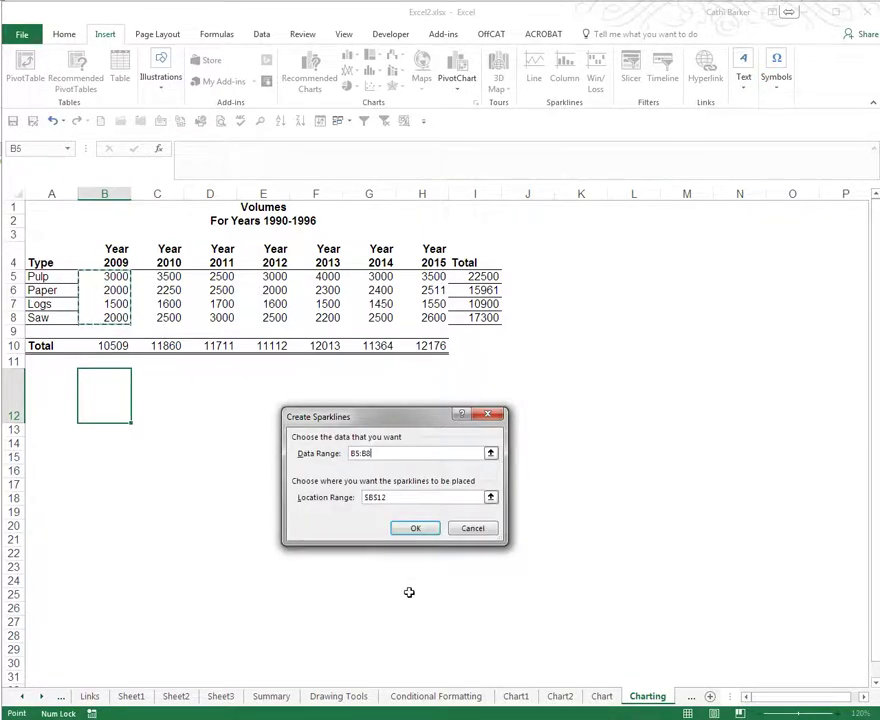
{"action": "left_click", "coordinate": [423, 527]}
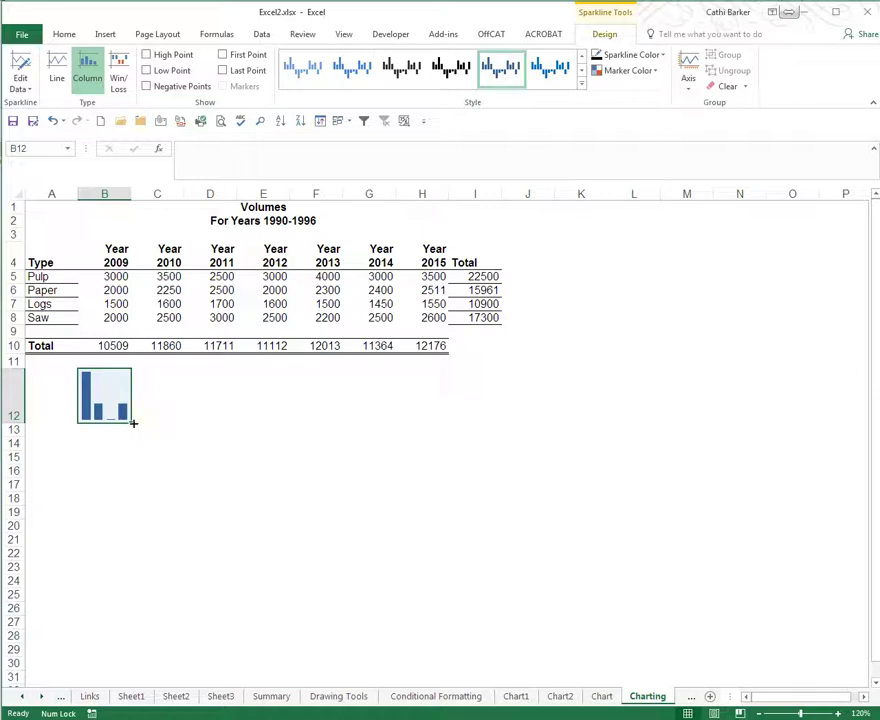
{"action": "left_click_drag", "start_coordinate": [132, 423], "coordinate": [432, 424]}
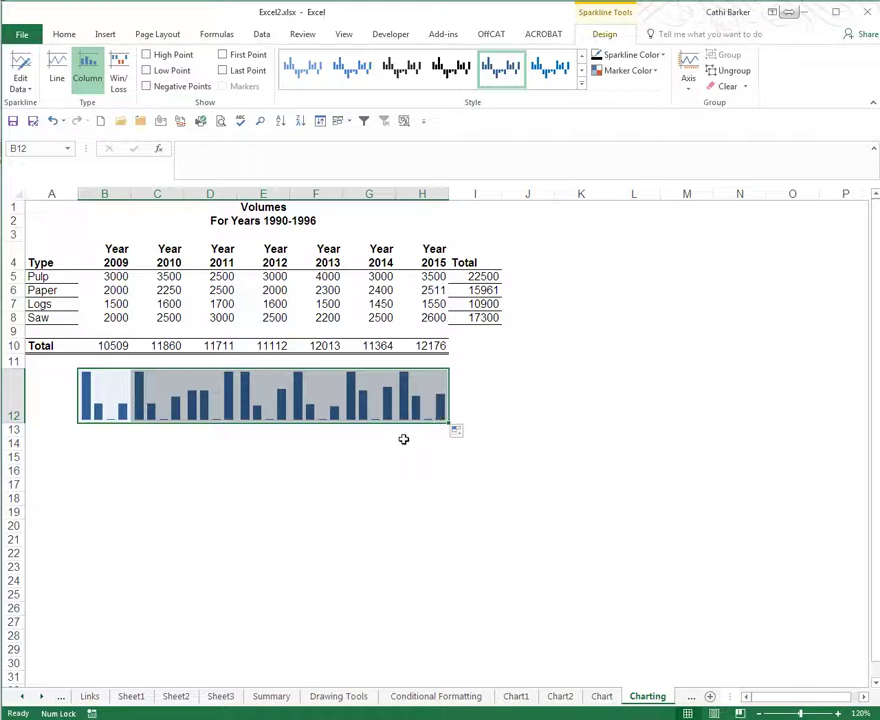
{"action": "left_click", "coordinate": [377, 461]}
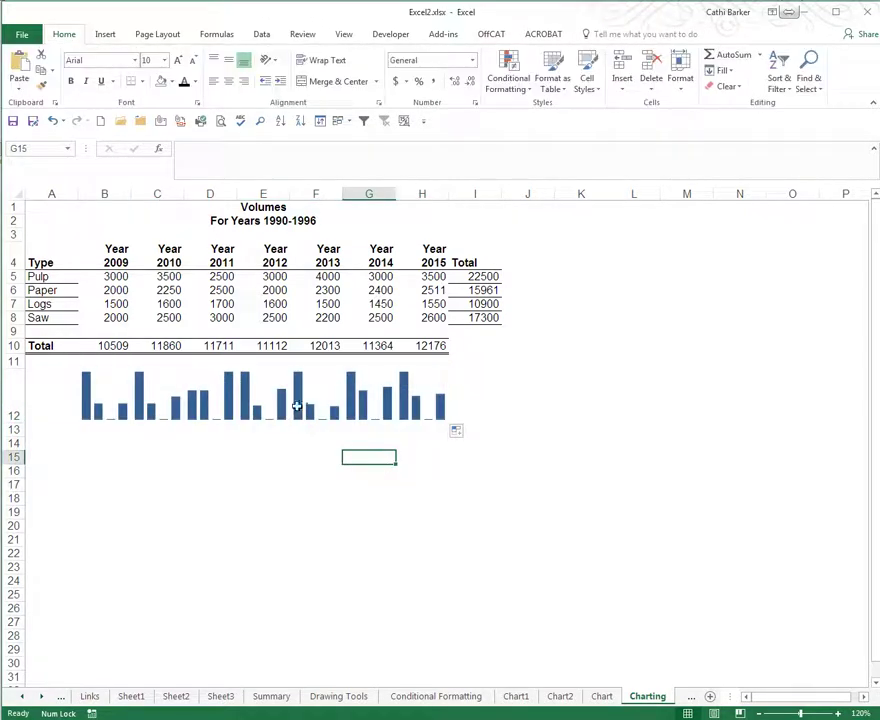
Step: Ungroup the sparklines in B12:H12 and check that each one can be selected individually
{"action": "left_click", "coordinate": [297, 406]}
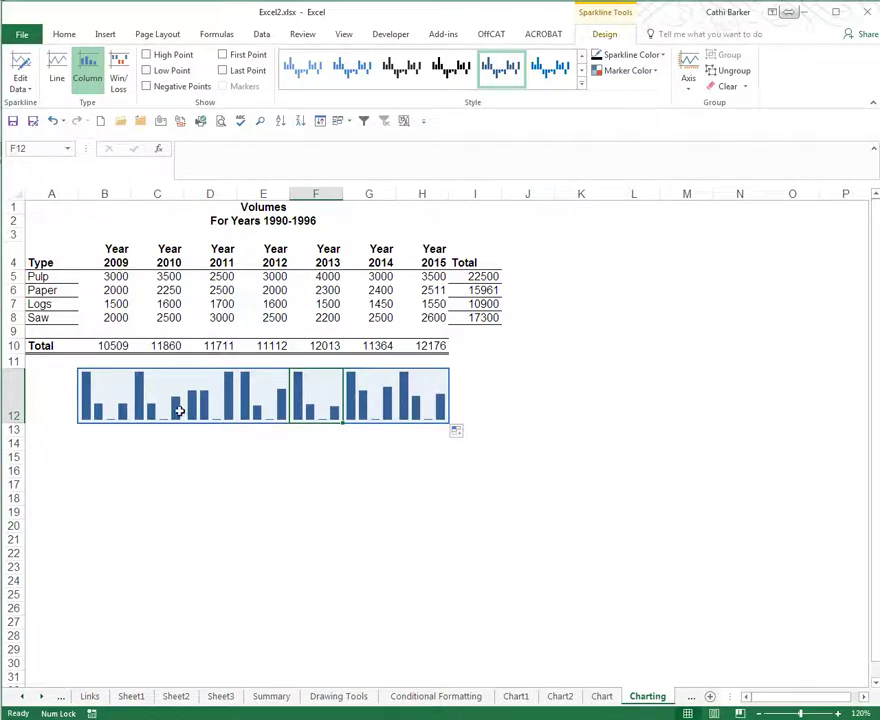
{"action": "left_click_drag", "start_coordinate": [110, 406], "coordinate": [420, 407]}
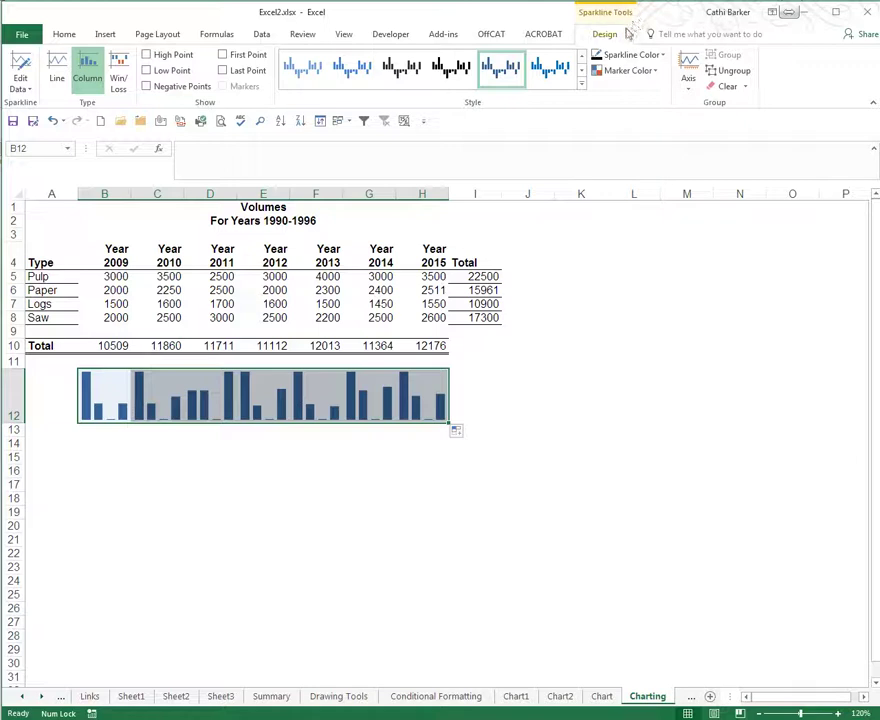
{"action": "left_click", "coordinate": [724, 74]}
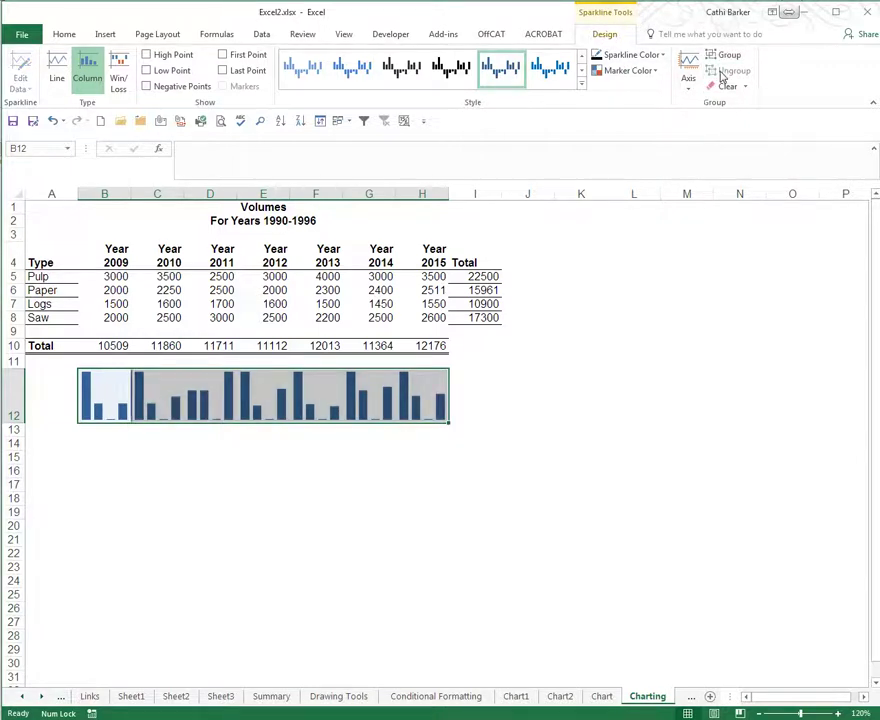
{"action": "left_click", "coordinate": [112, 404]}
{"action": "left_click", "coordinate": [170, 406]}
{"action": "left_click", "coordinate": [210, 408]}
{"action": "left_click", "coordinate": [263, 408]}
{"action": "left_click", "coordinate": [316, 408]}
{"action": "left_click", "coordinate": [367, 410]}
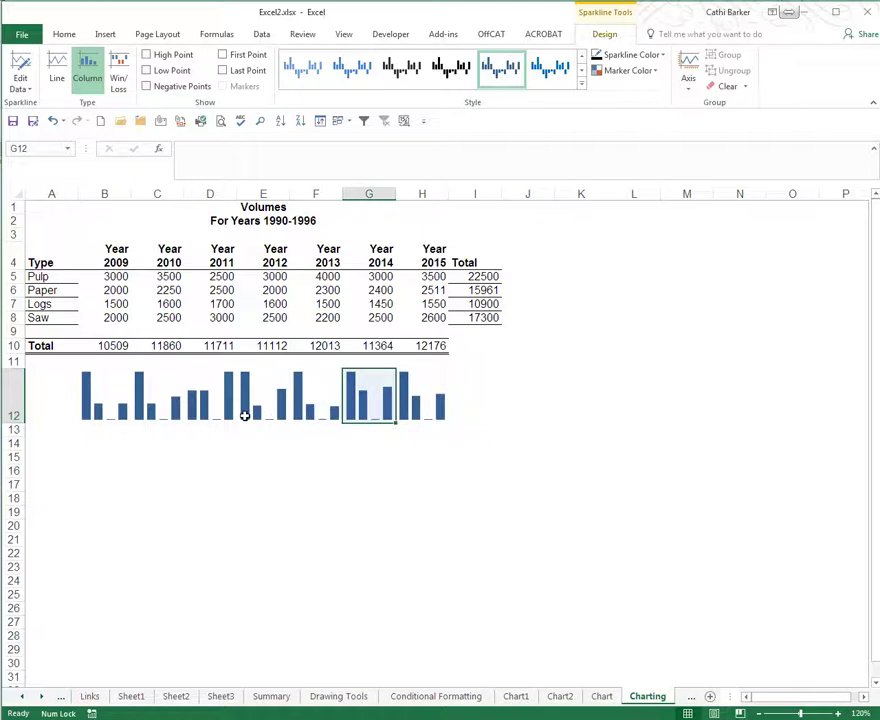
Step: Apply a dark red sparkline style to B12 and a bright green one to C12
{"action": "left_click", "coordinate": [101, 406]}
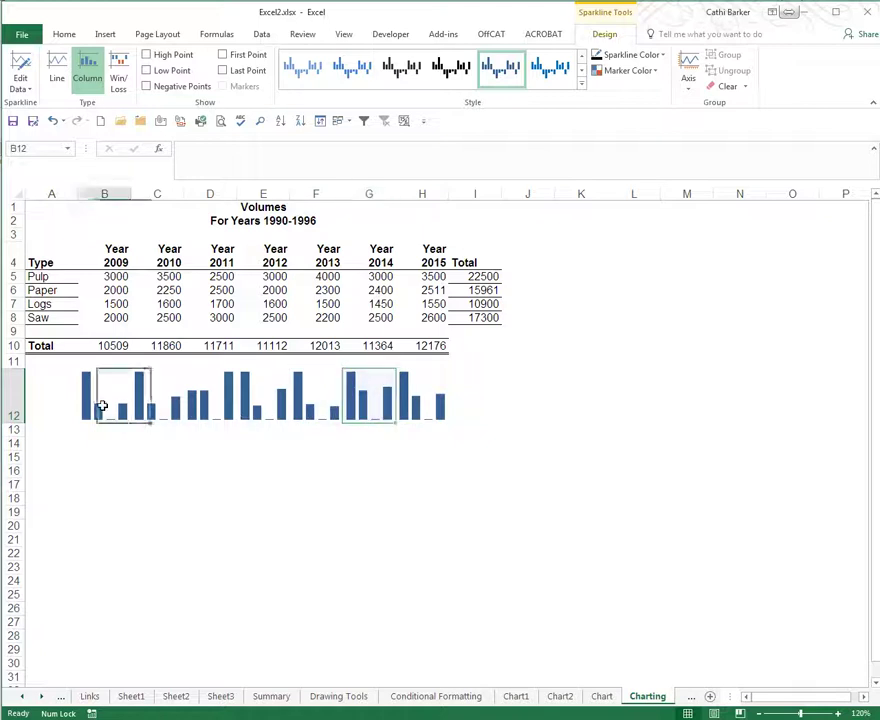
{"action": "left_click", "coordinate": [583, 86]}
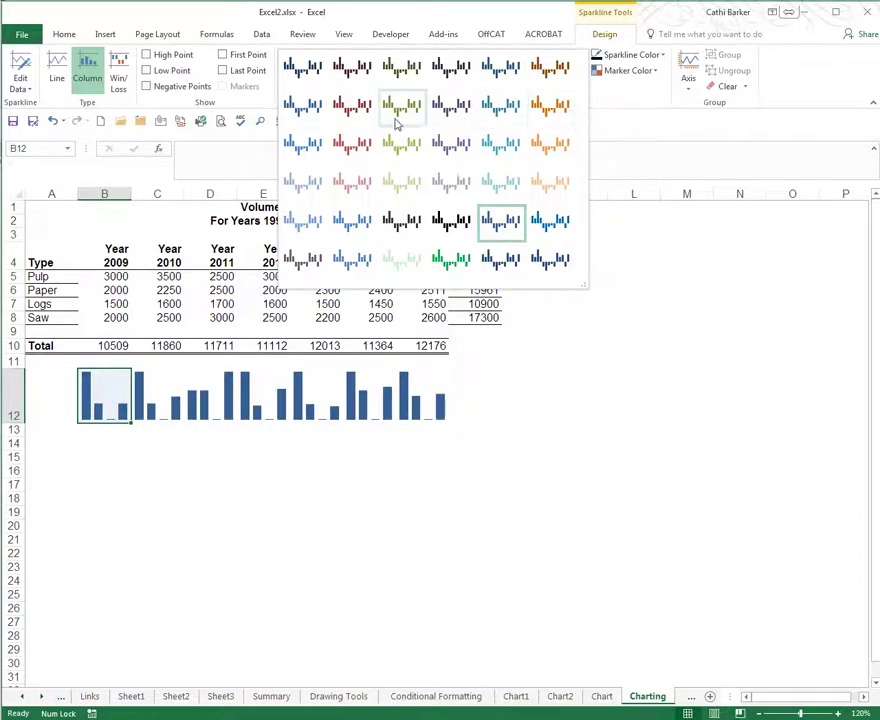
{"action": "left_click", "coordinate": [358, 113]}
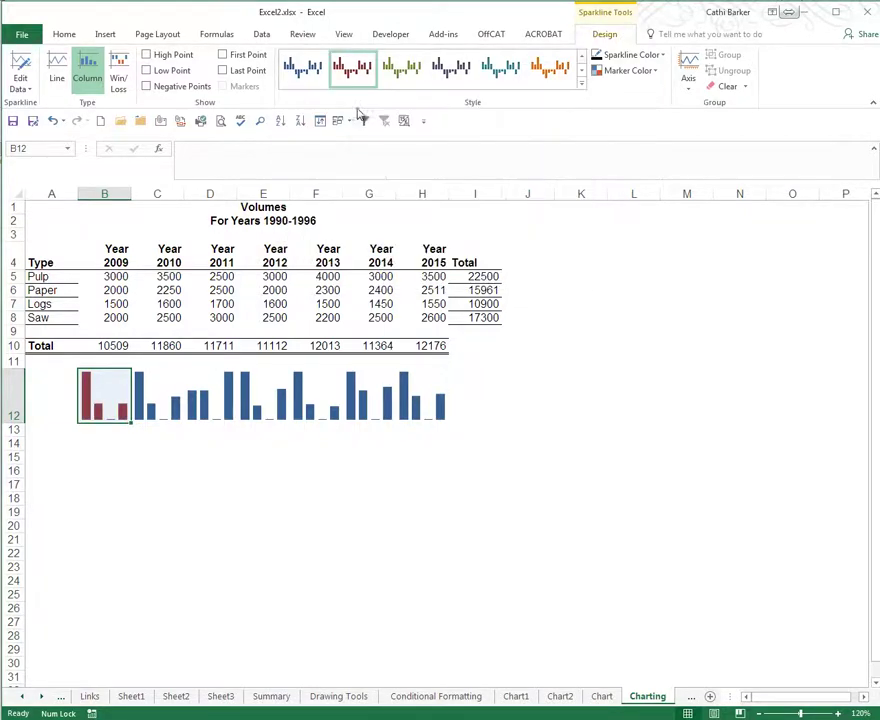
{"action": "left_click", "coordinate": [171, 406]}
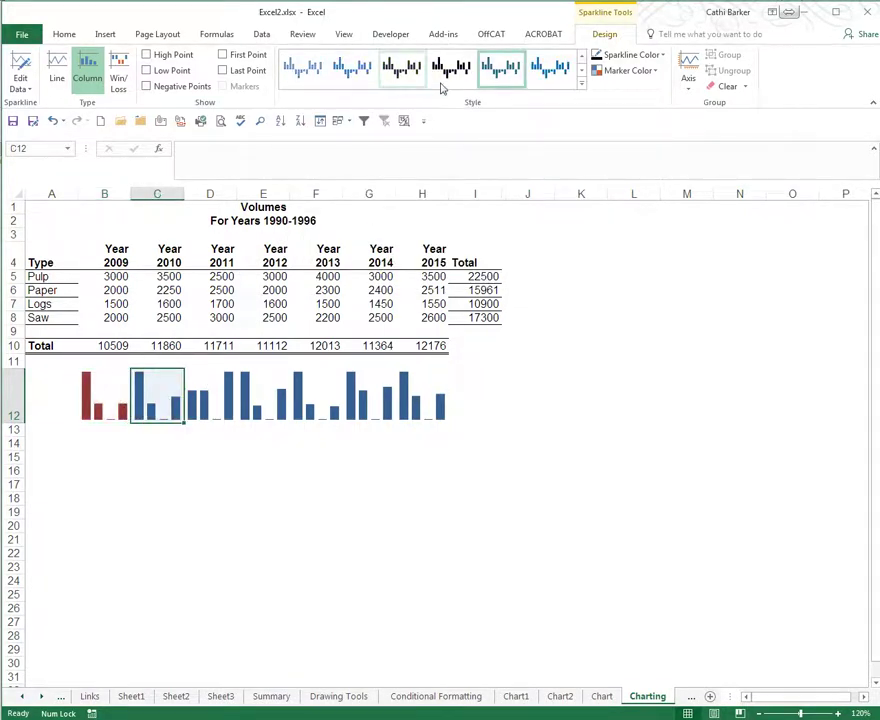
{"action": "left_click", "coordinate": [583, 86]}
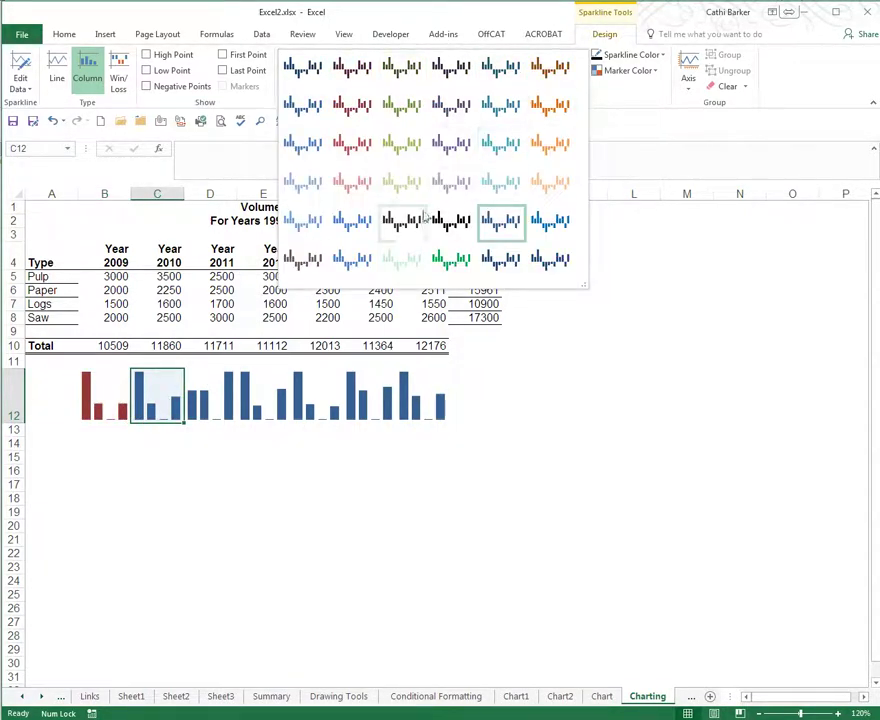
{"action": "left_click", "coordinate": [453, 262]}
Step: Apply an orange sparkline style to D12 and a dark purple one to E12
{"action": "left_click", "coordinate": [212, 410]}
{"action": "left_click", "coordinate": [583, 86]}
{"action": "left_click", "coordinate": [560, 112]}
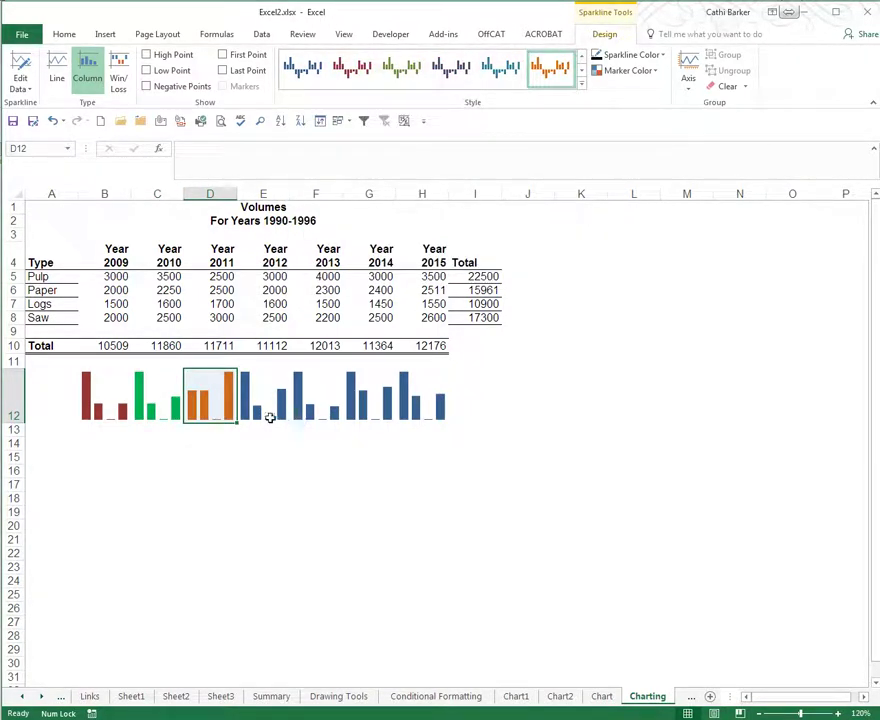
{"action": "left_click", "coordinate": [269, 414]}
{"action": "left_click", "coordinate": [583, 86]}
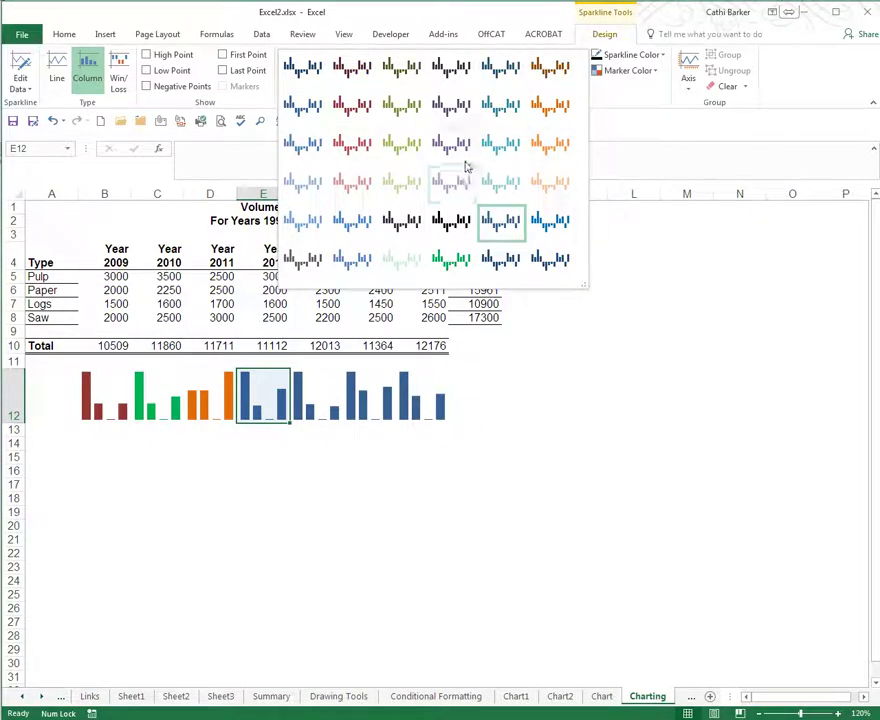
{"action": "left_click", "coordinate": [451, 66]}
Step: Apply a pale green sparkline style to F12 and a brown one to G12
{"action": "left_click", "coordinate": [326, 410]}
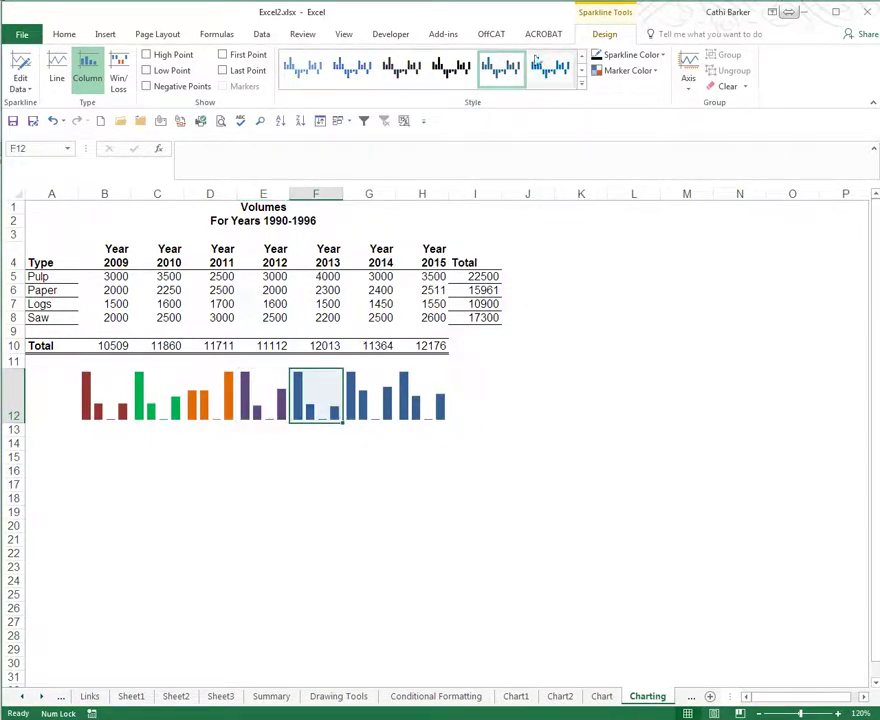
{"action": "left_click", "coordinate": [583, 86]}
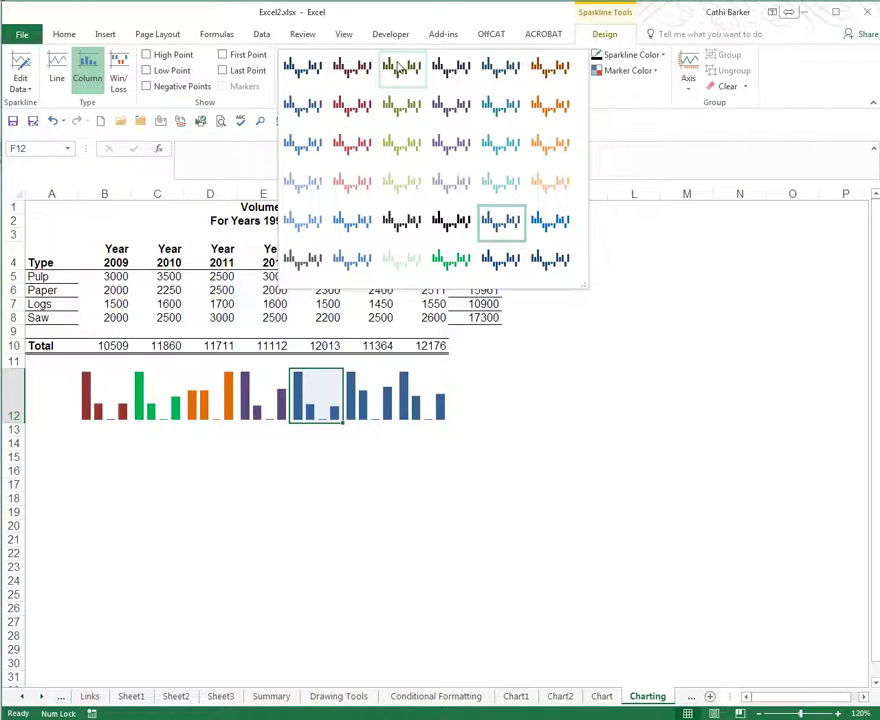
{"action": "left_click", "coordinate": [406, 183]}
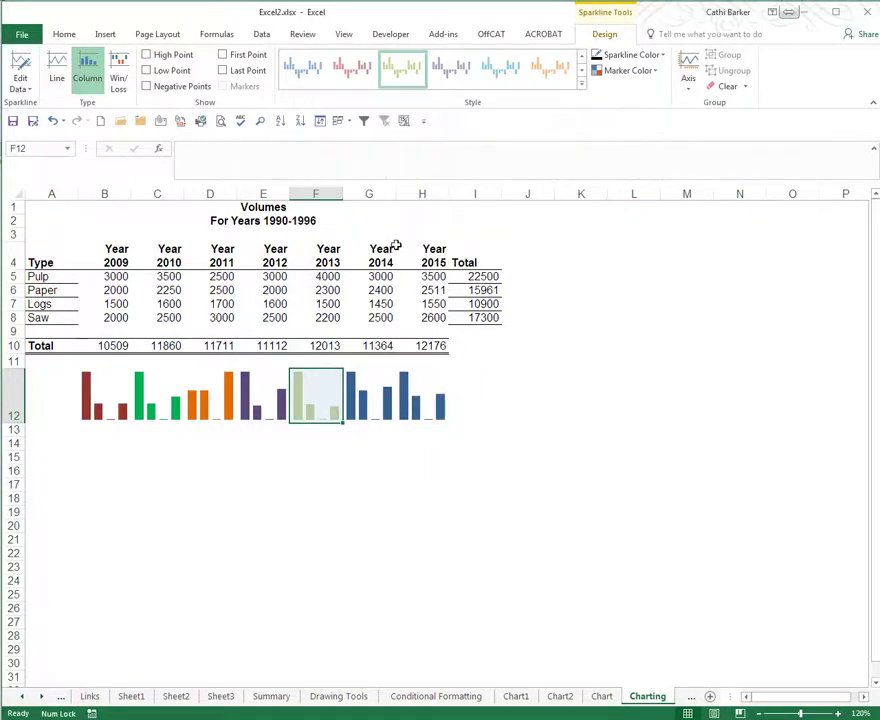
{"action": "left_click", "coordinate": [365, 412]}
{"action": "left_click", "coordinate": [583, 86]}
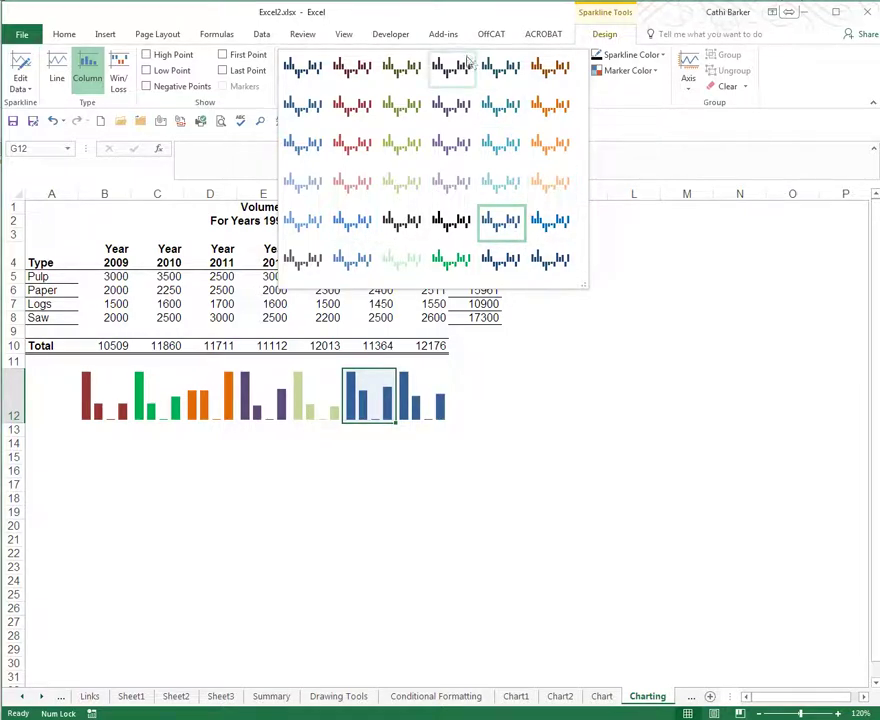
{"action": "left_click", "coordinate": [550, 67]}
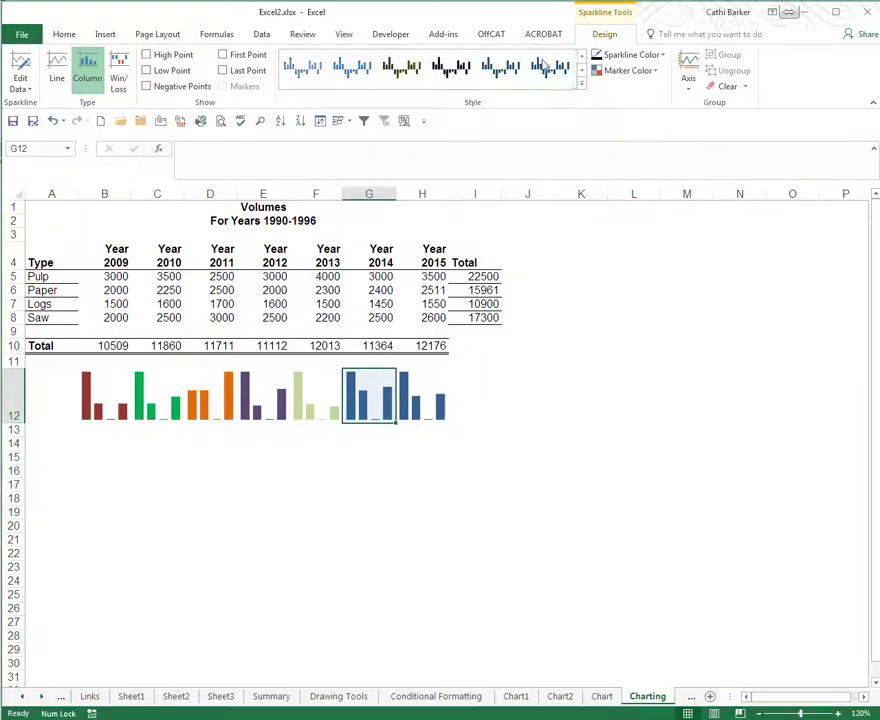
{"action": "left_click", "coordinate": [458, 428]}
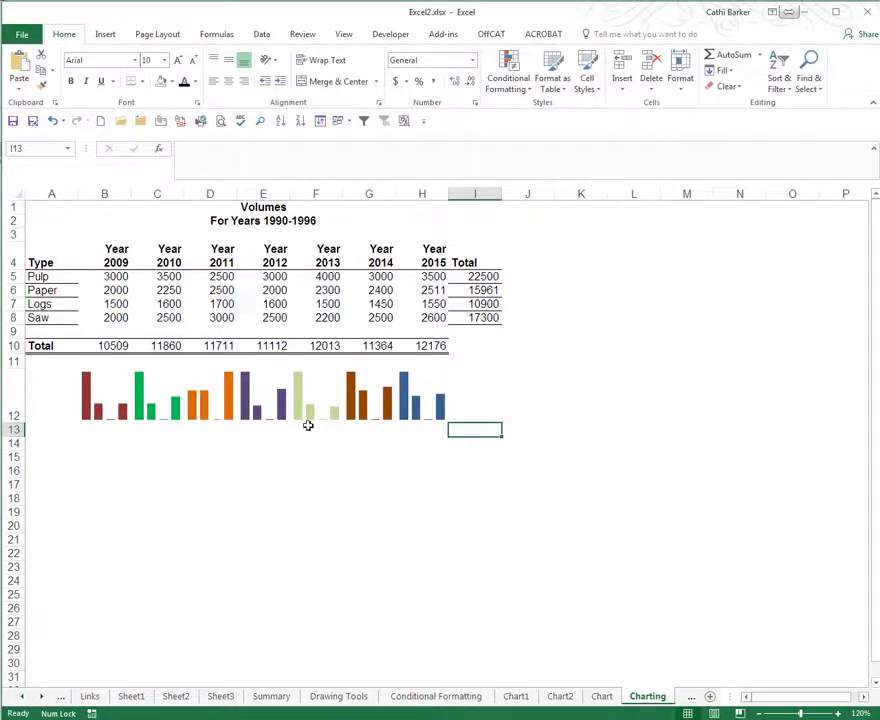
Step: Highlight the high point of the 2011 sparkline in D12, toggling it off and on to compare
{"action": "left_click", "coordinate": [216, 408]}
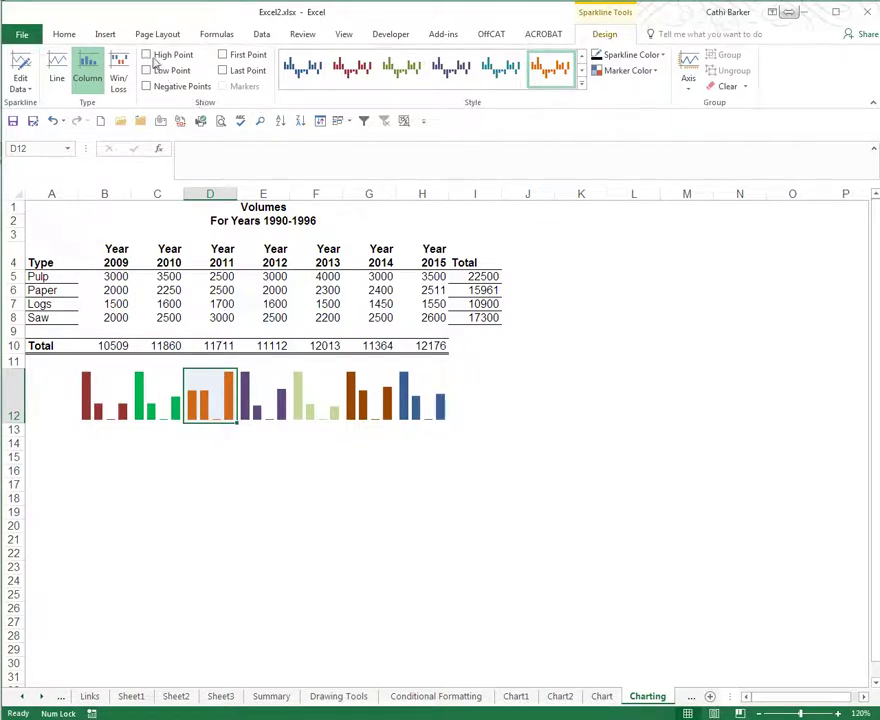
{"action": "left_click", "coordinate": [147, 55]}
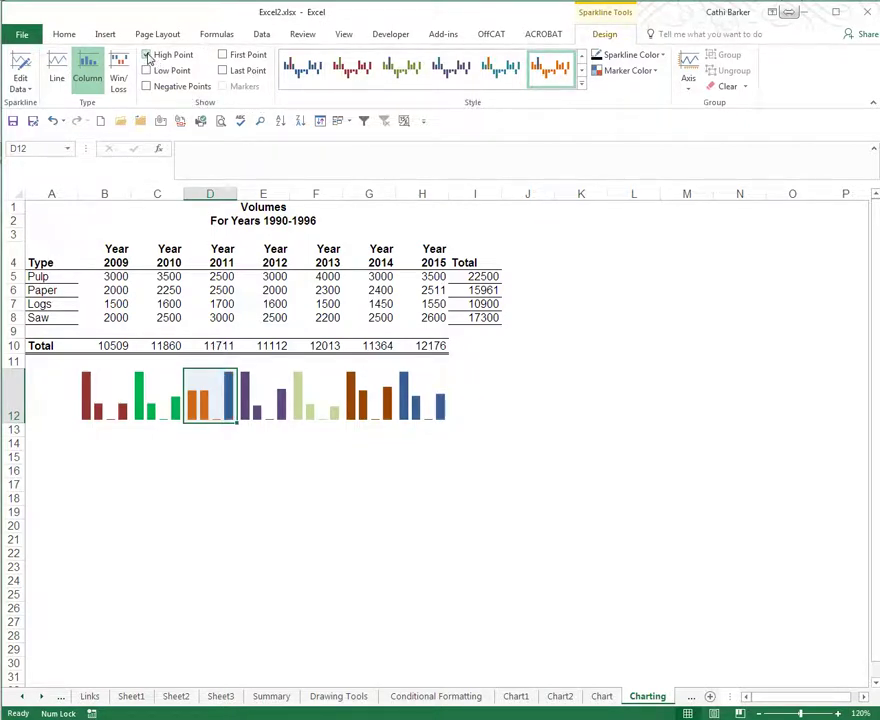
{"action": "left_click", "coordinate": [148, 56]}
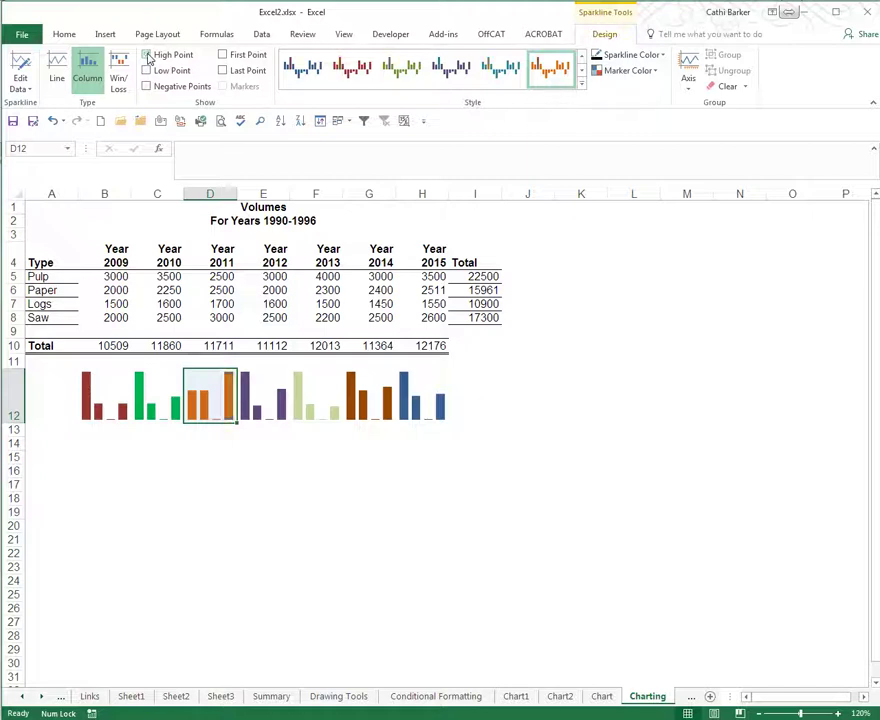
{"action": "left_click", "coordinate": [147, 55]}
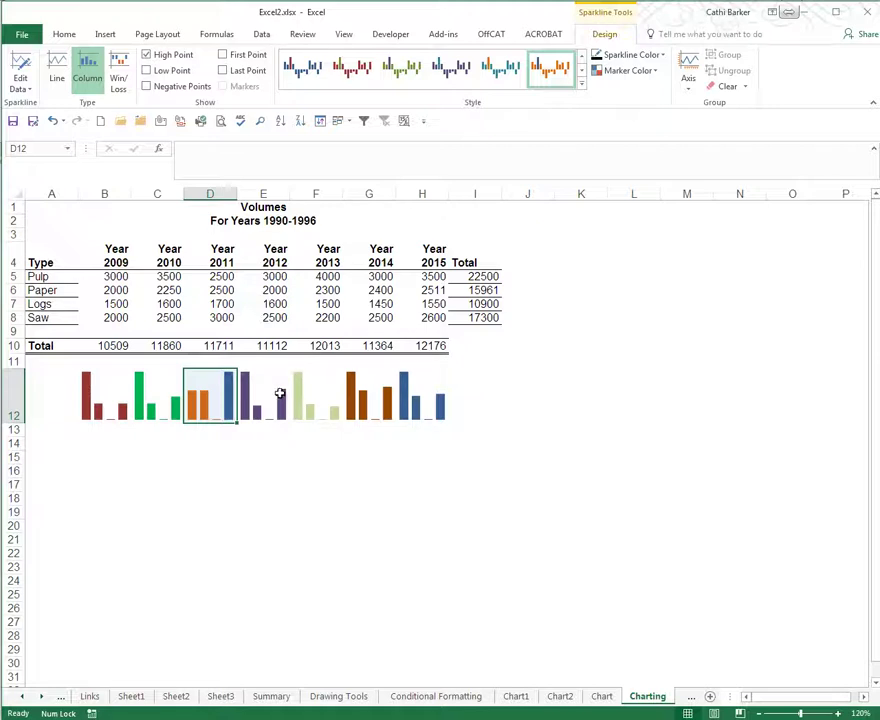
Step: Highlight the first point of the 2012 sparkline in E12, then reselect the 2011 sparkline in D12
{"action": "left_click", "coordinate": [267, 399]}
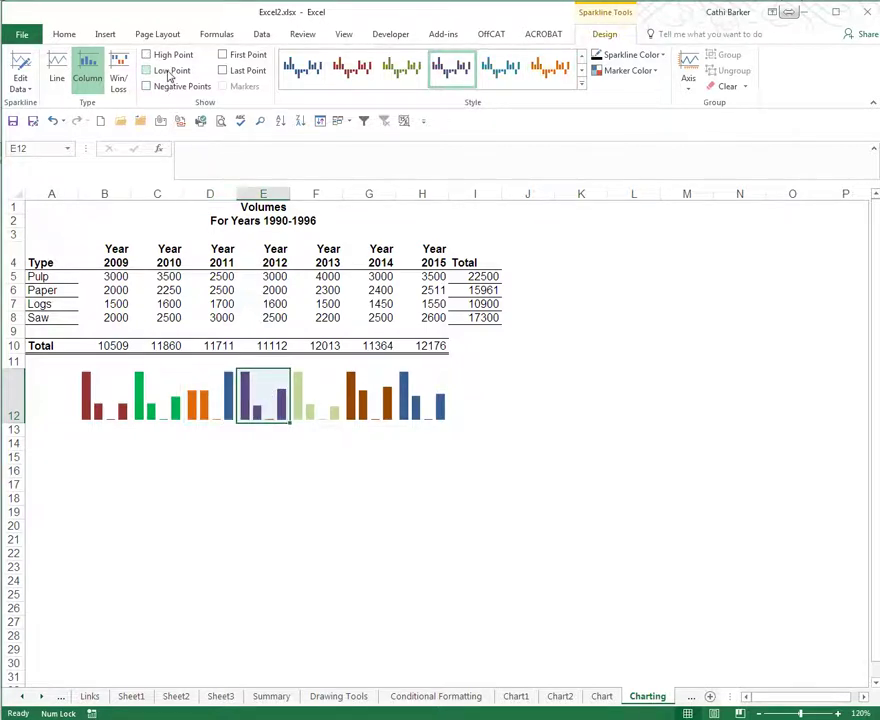
{"action": "left_click", "coordinate": [229, 56]}
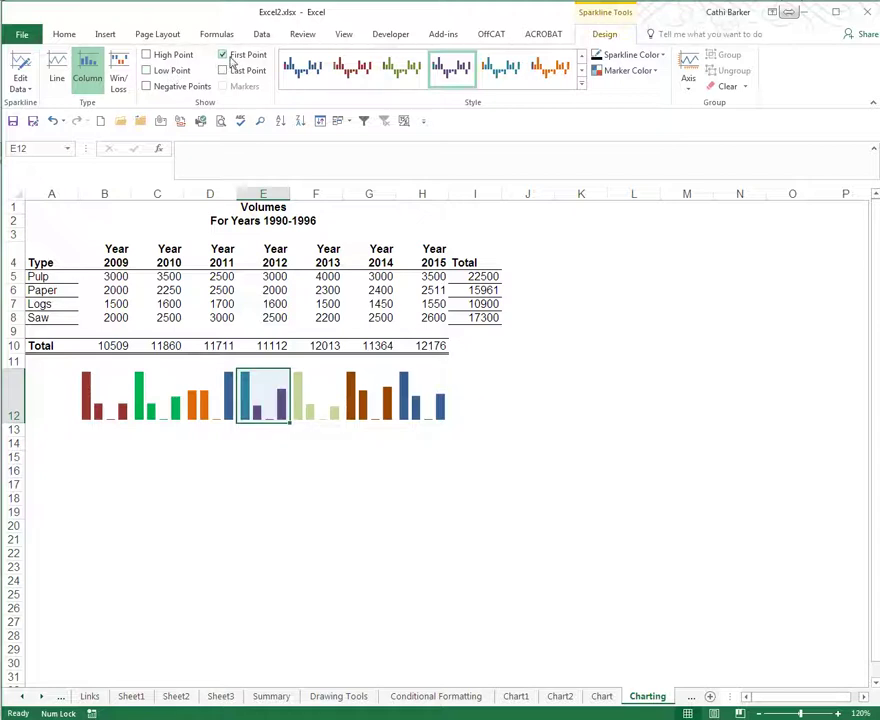
{"action": "left_click", "coordinate": [226, 405]}
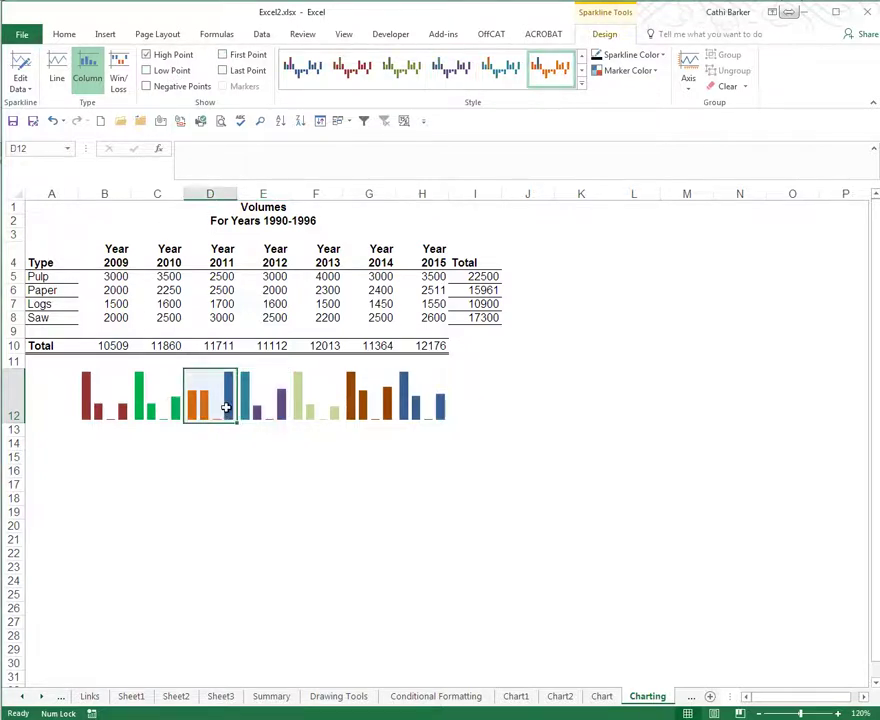
Step: Highlight the last point of the 2013 sparkline in F12 and convert the 2009 sparkline in B12 to a line
{"action": "left_click", "coordinate": [322, 411]}
{"action": "left_click", "coordinate": [259, 78]}
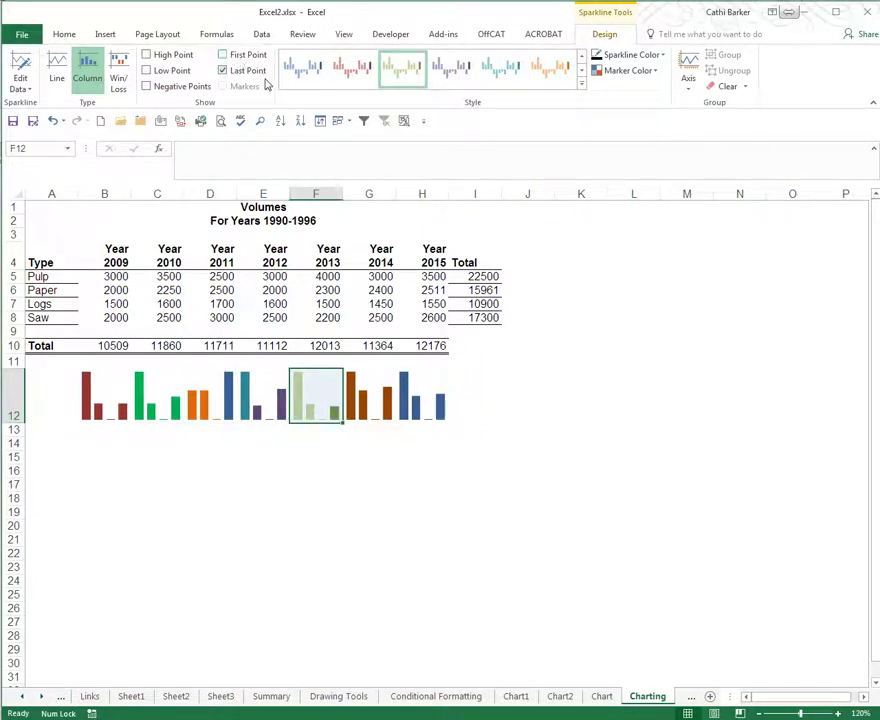
{"action": "left_click", "coordinate": [106, 409]}
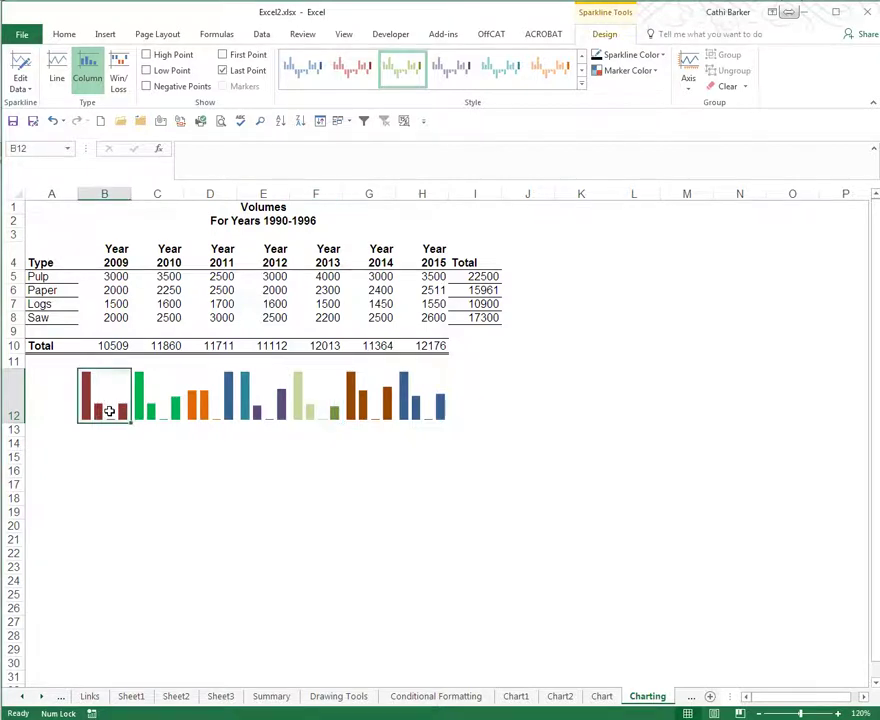
{"action": "left_click", "coordinate": [62, 80]}
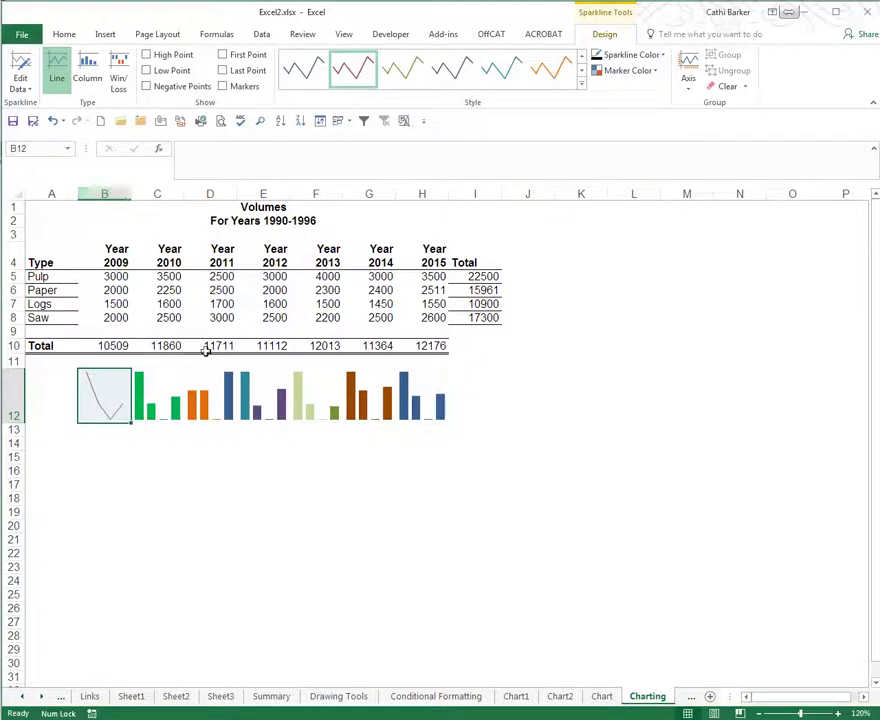
Step: Convert the 2011 sparkline in D12 to a line with markers, using a dark line style with red points
{"action": "left_click", "coordinate": [212, 405]}
{"action": "left_click", "coordinate": [60, 76]}
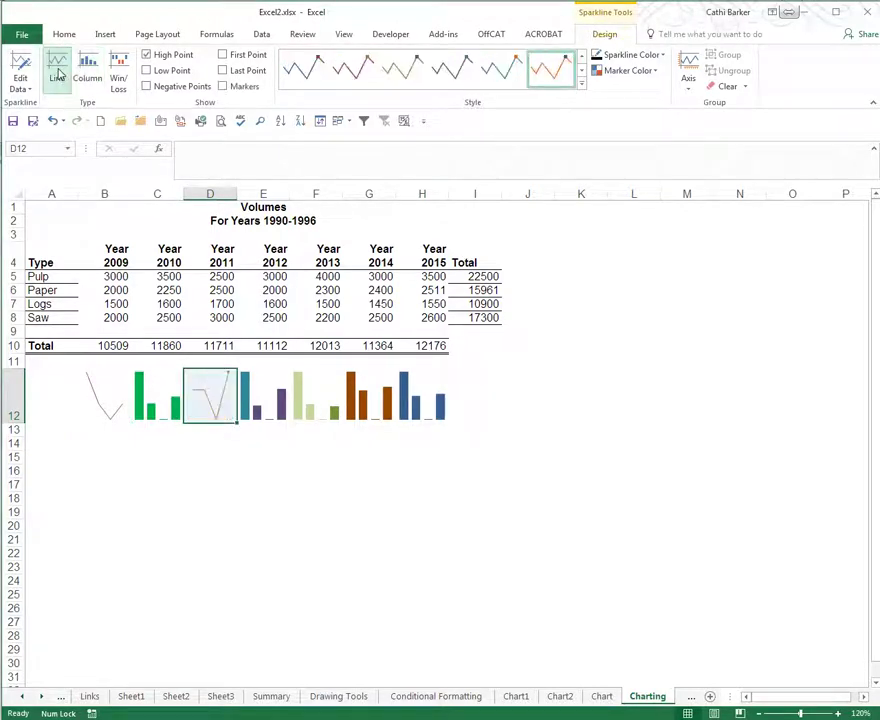
{"action": "left_click", "coordinate": [581, 84]}
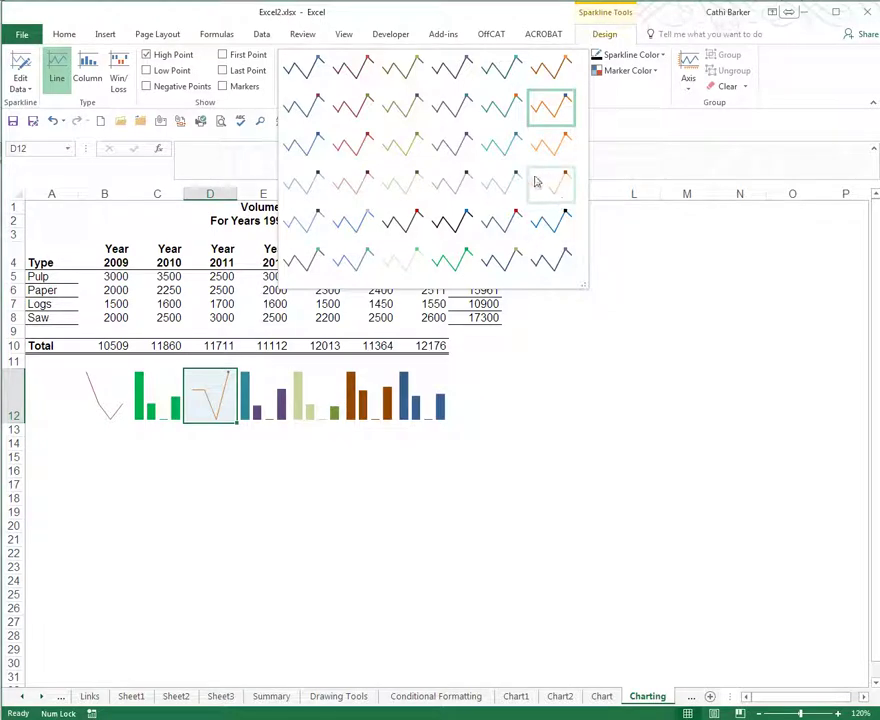
{"action": "left_click", "coordinate": [512, 212]}
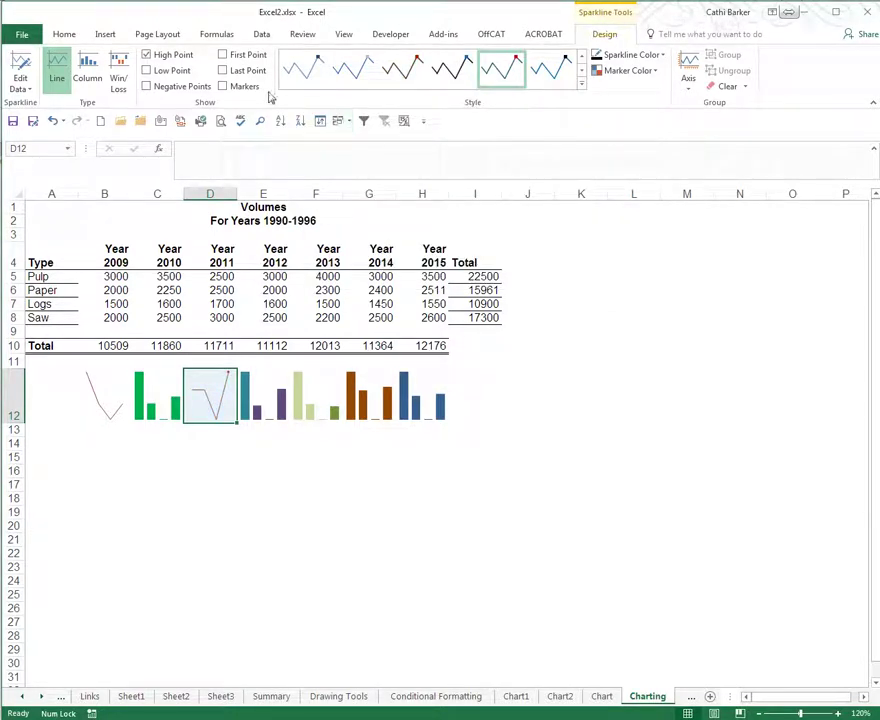
{"action": "left_click", "coordinate": [224, 87]}
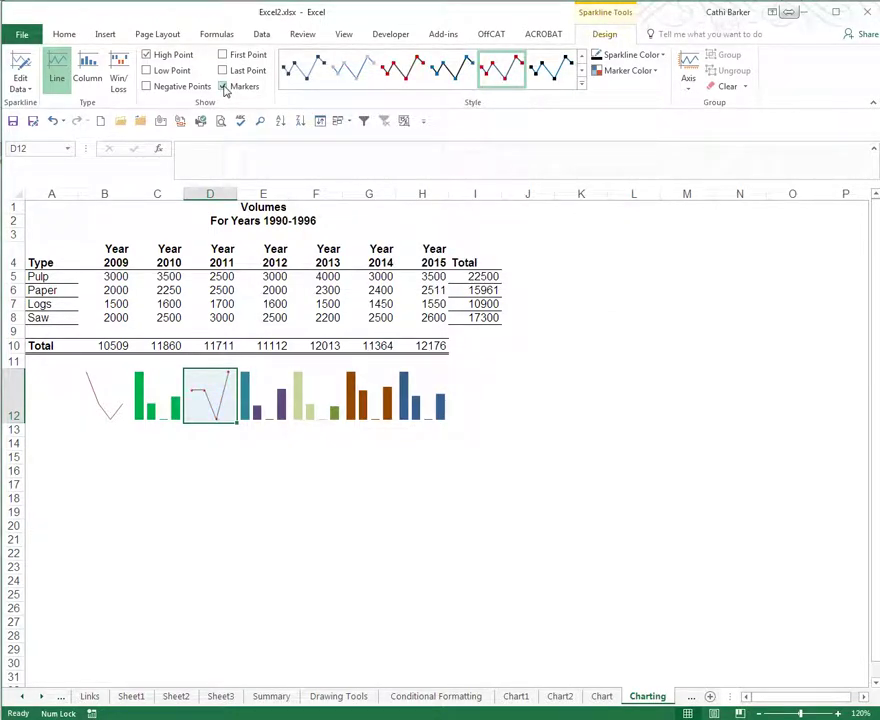
Step: Show markers on the 2009 line sparkline in B12 and apply the teal line style with orange markers
{"action": "left_click", "coordinate": [110, 408]}
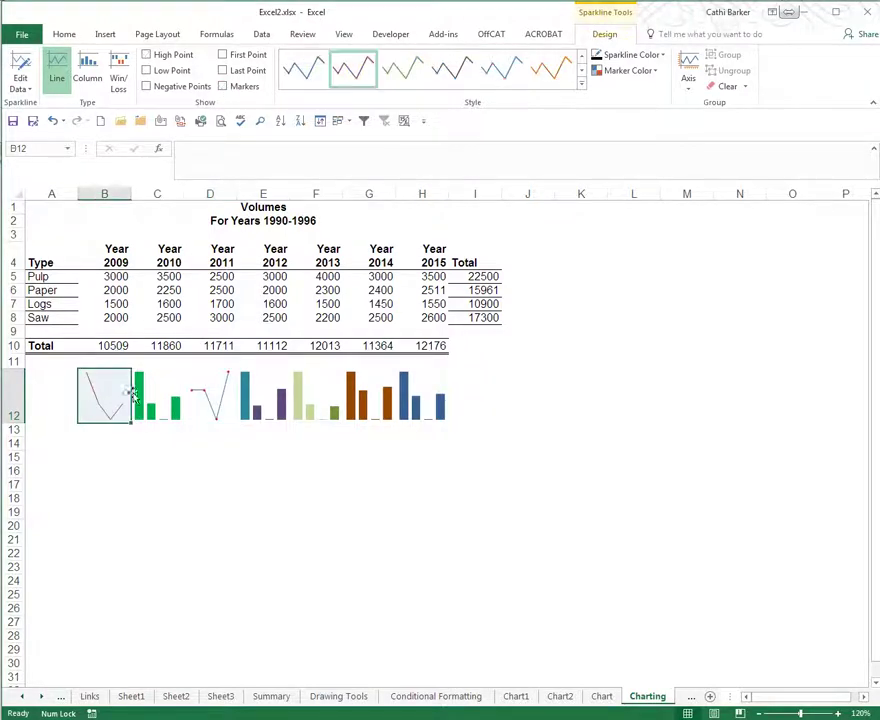
{"action": "left_click", "coordinate": [245, 87]}
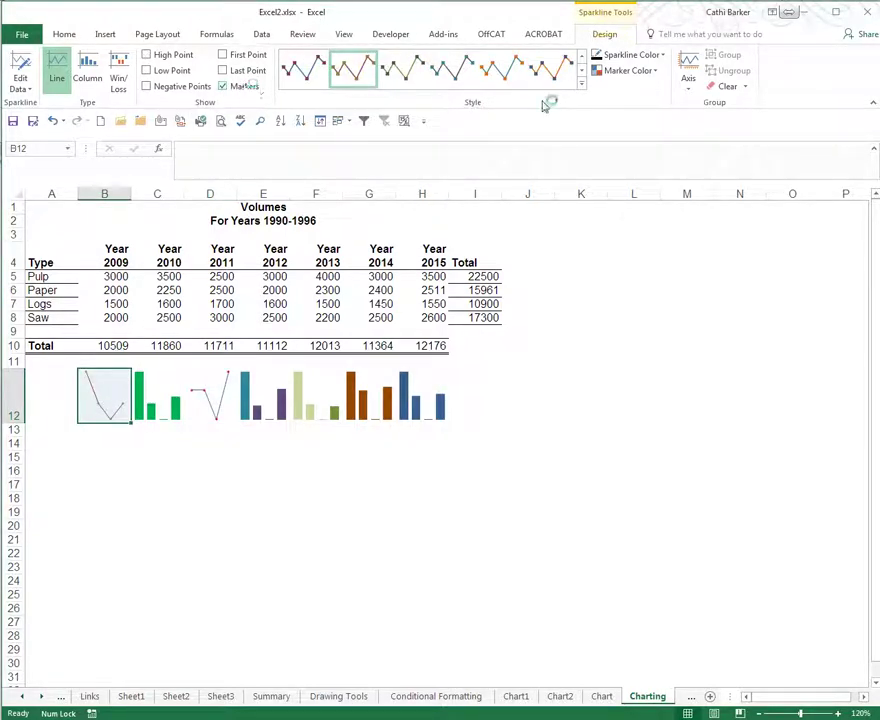
{"action": "left_click", "coordinate": [497, 75]}
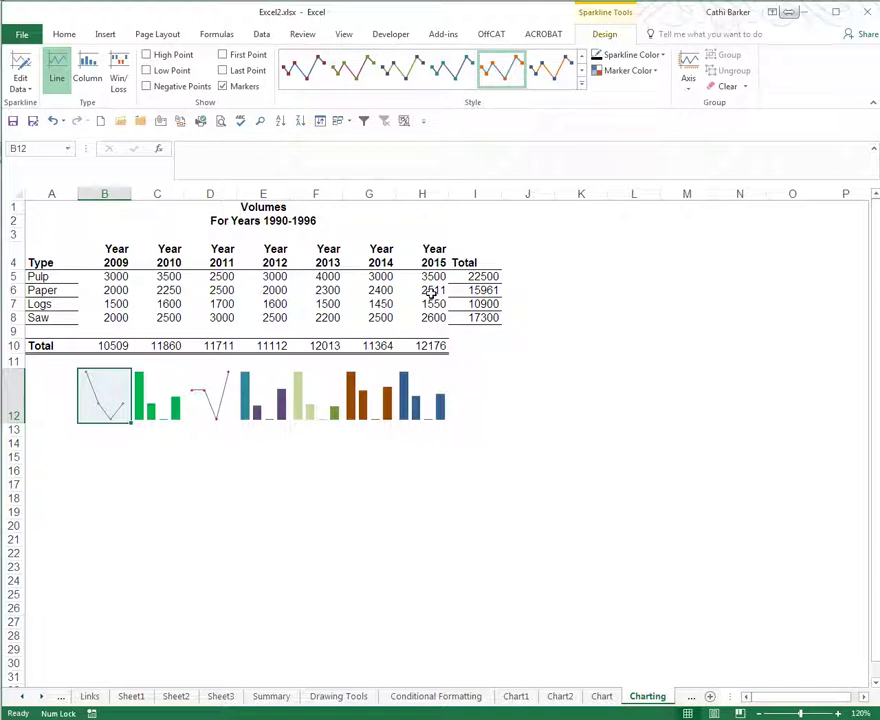
Step: Convert the 2014 sparkline in G12 to a line with markers in the teal and orange style, keeping G12 selected
{"action": "left_click", "coordinate": [376, 405]}
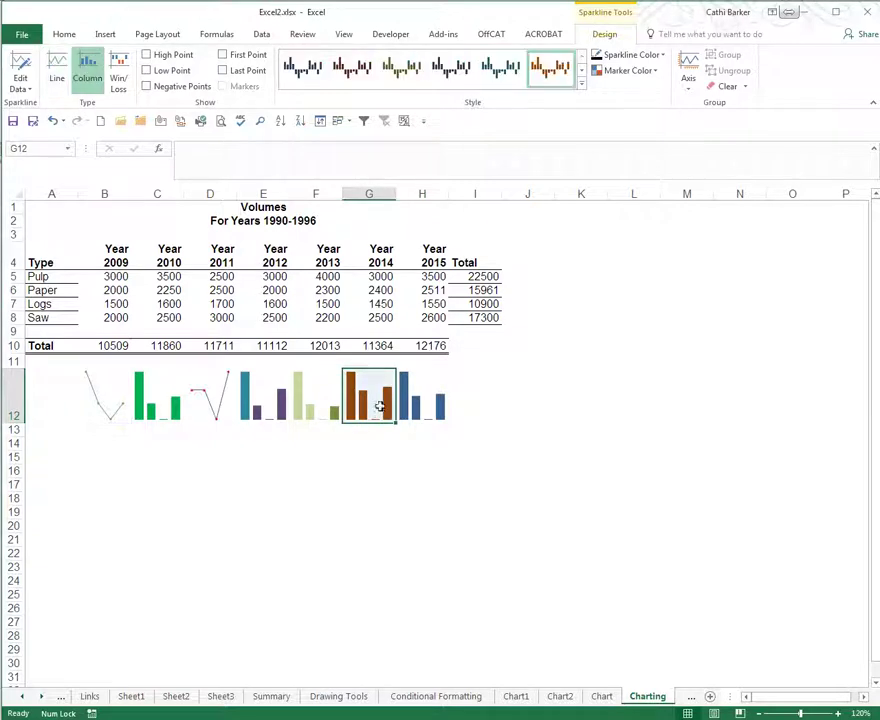
{"action": "left_click", "coordinate": [58, 70]}
{"action": "left_click", "coordinate": [222, 86]}
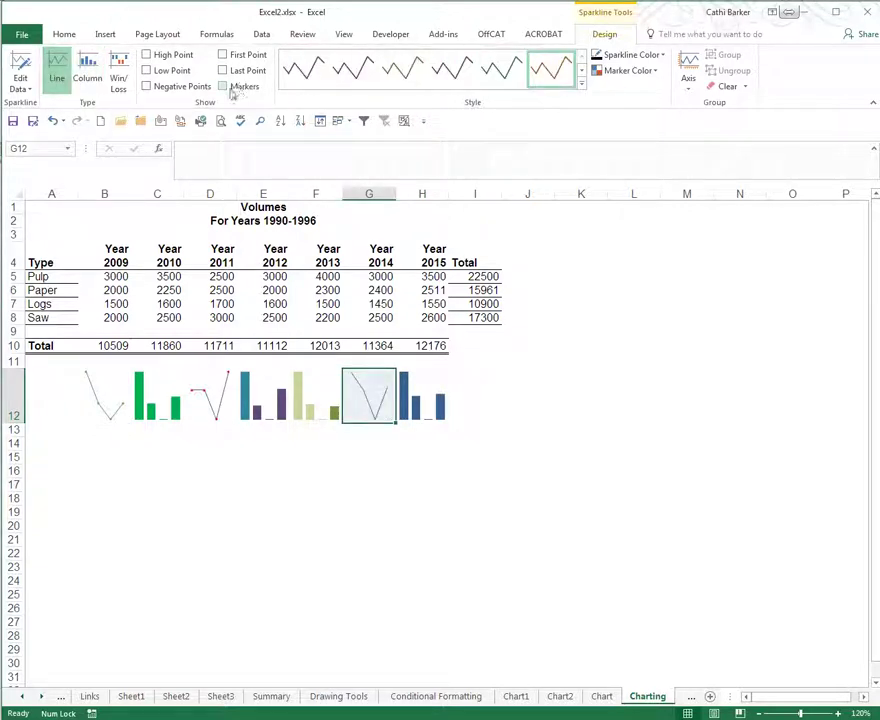
{"action": "left_click", "coordinate": [581, 84]}
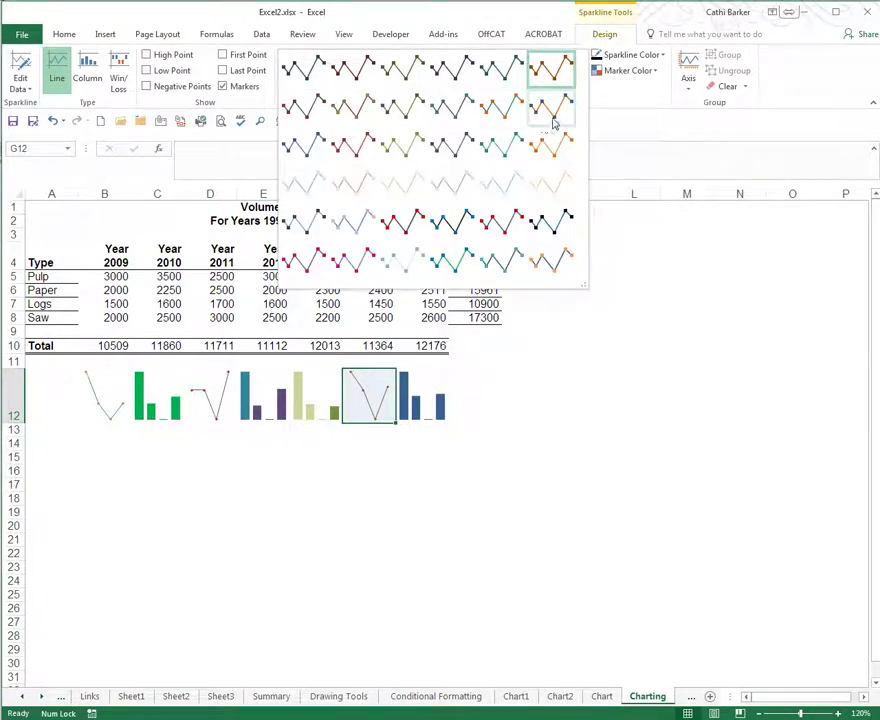
{"action": "left_click", "coordinate": [501, 108]}
{"action": "left_click", "coordinate": [388, 446]}
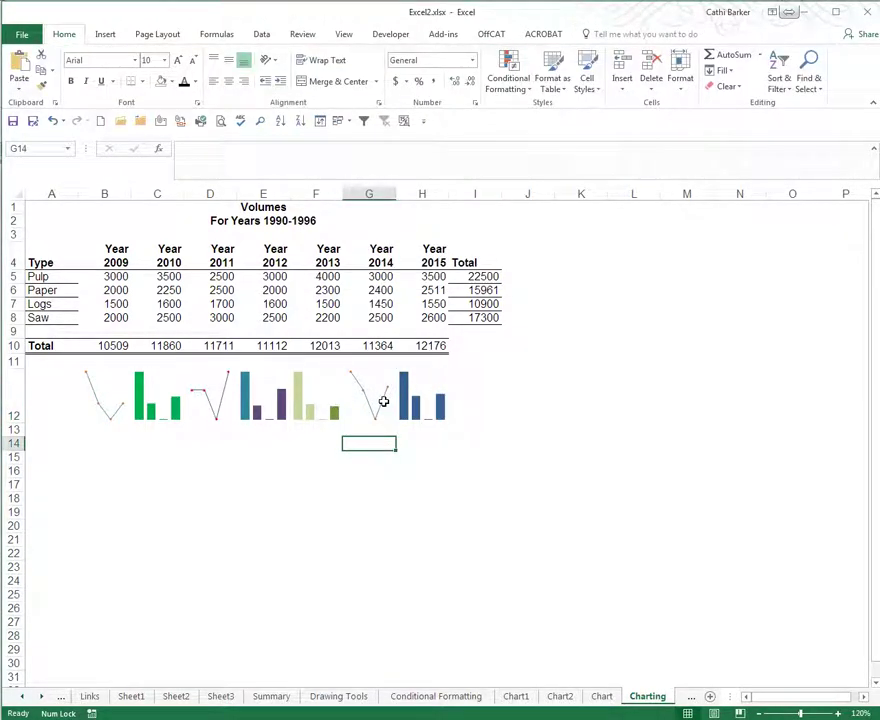
{"action": "left_click", "coordinate": [378, 406]}
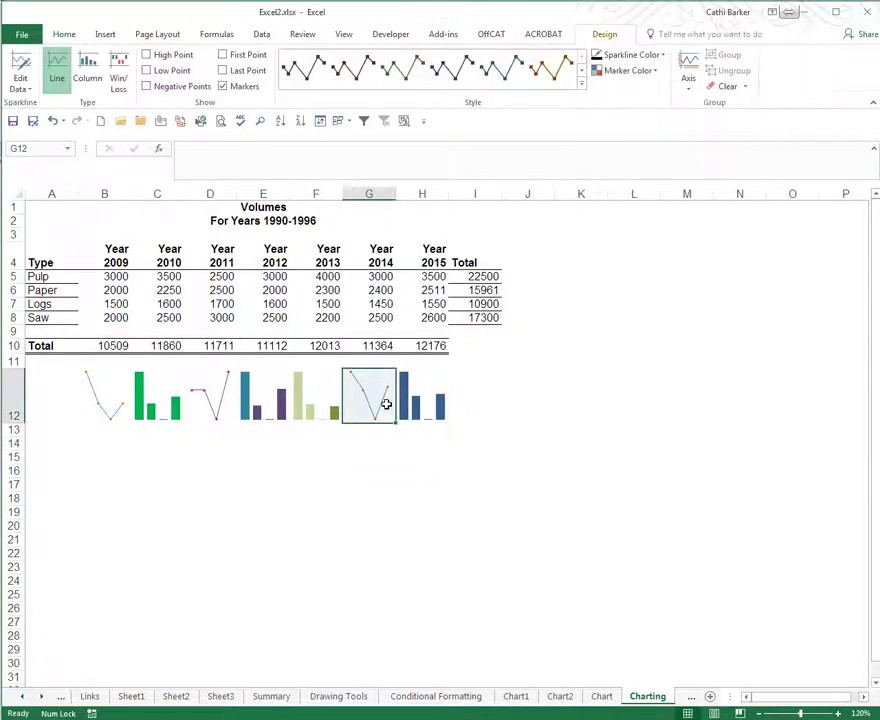